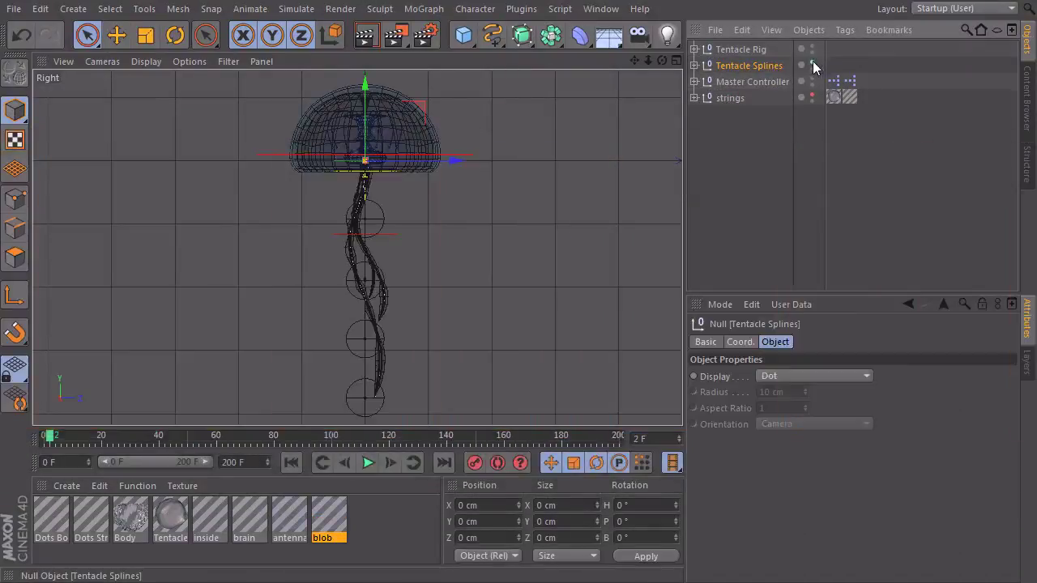
# Step: Hide the Tentacle Splines null in the viewport and look through the Tentacle Rig's handles and Masterspline
pyautogui.click(813, 62)
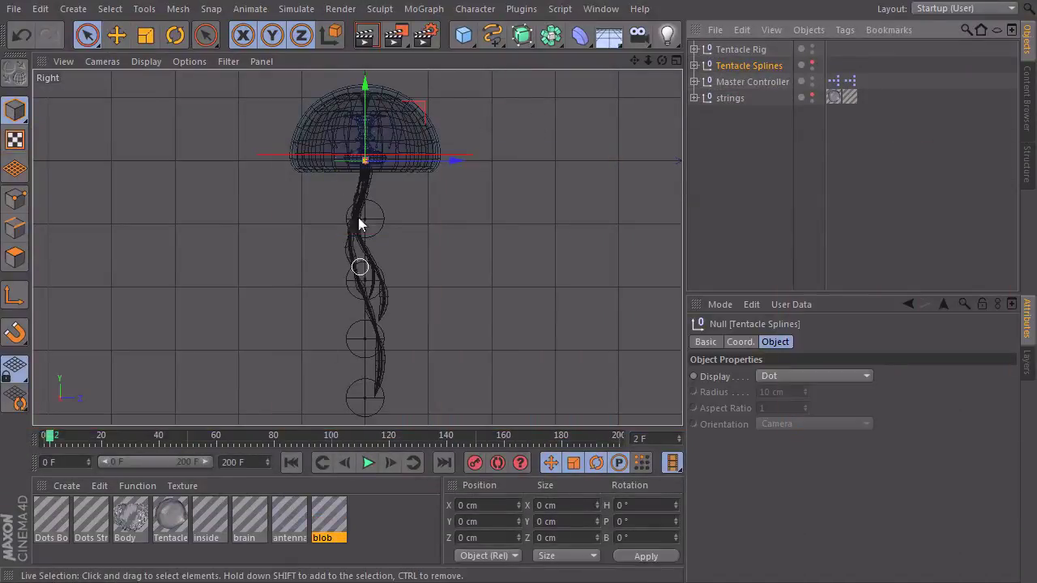
pyautogui.click(797, 162)
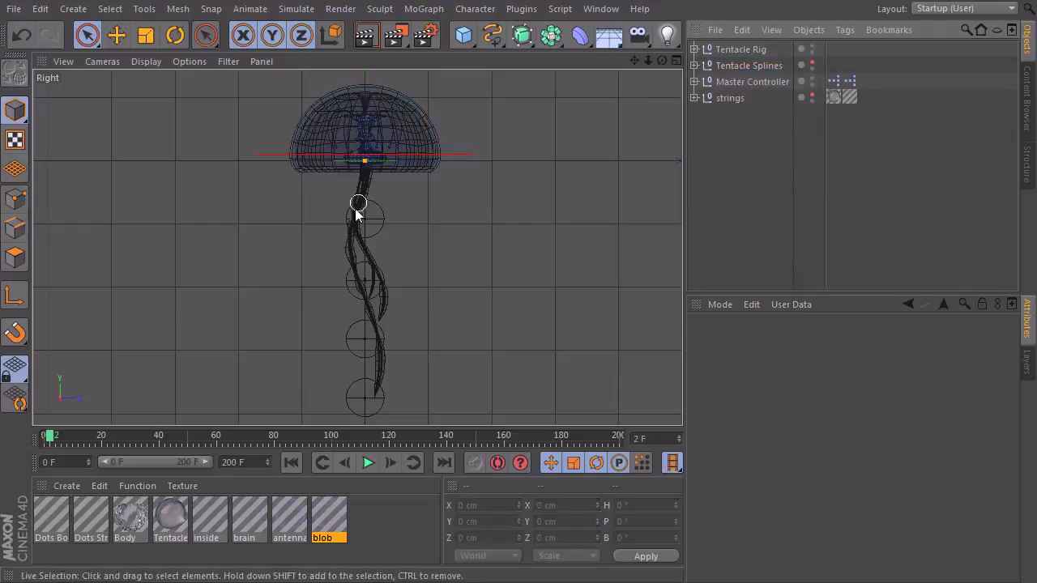
pyautogui.click(731, 48)
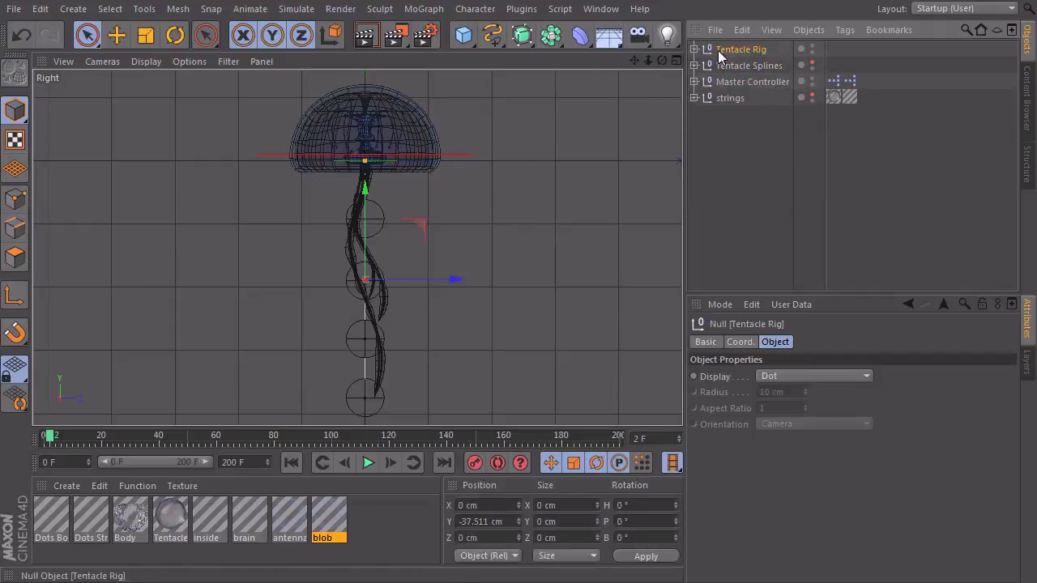
pyautogui.click(693, 49)
pyautogui.click(750, 68)
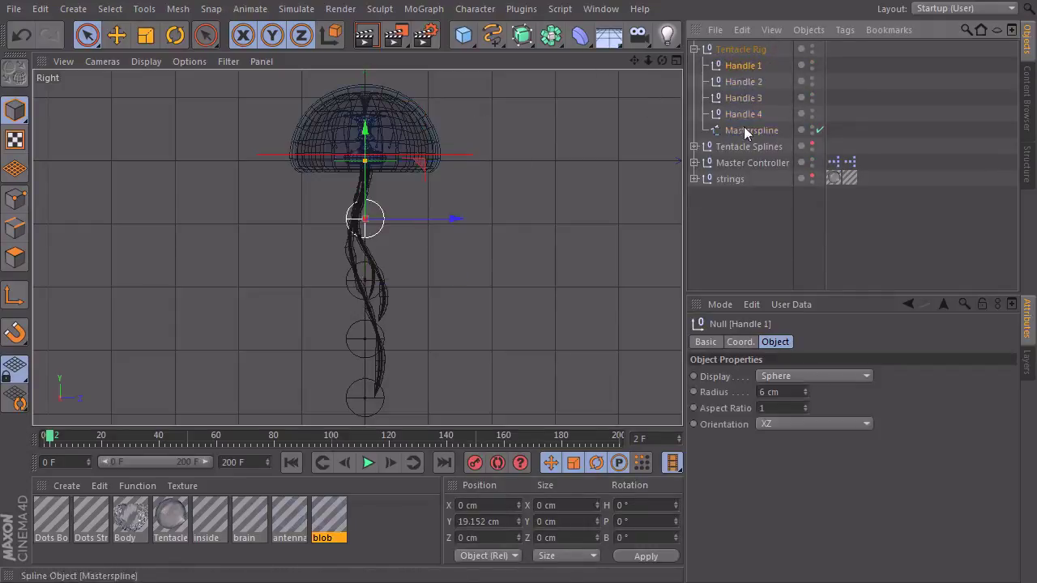
pyautogui.click(735, 49)
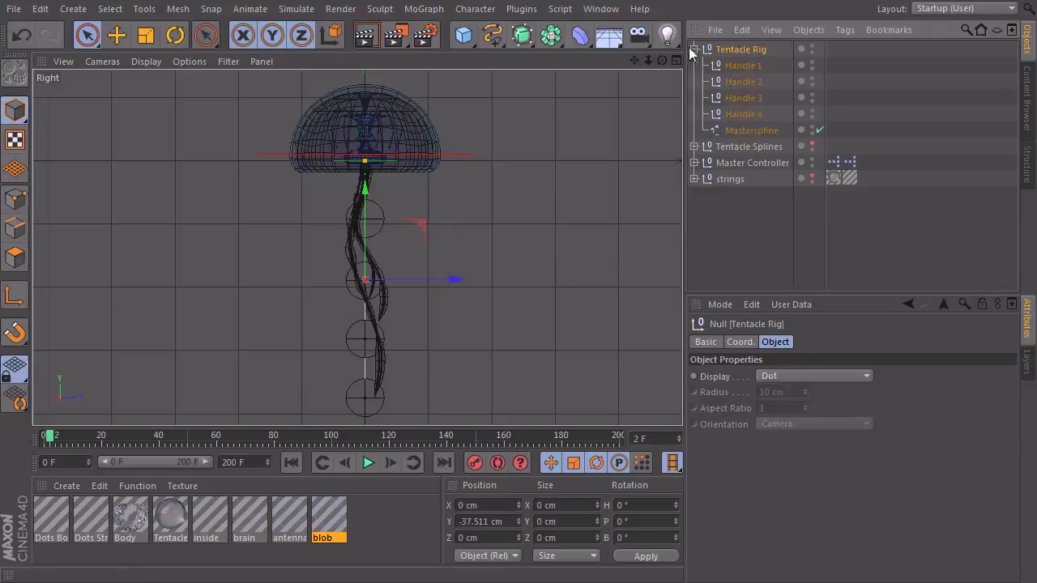
pyautogui.click(694, 49)
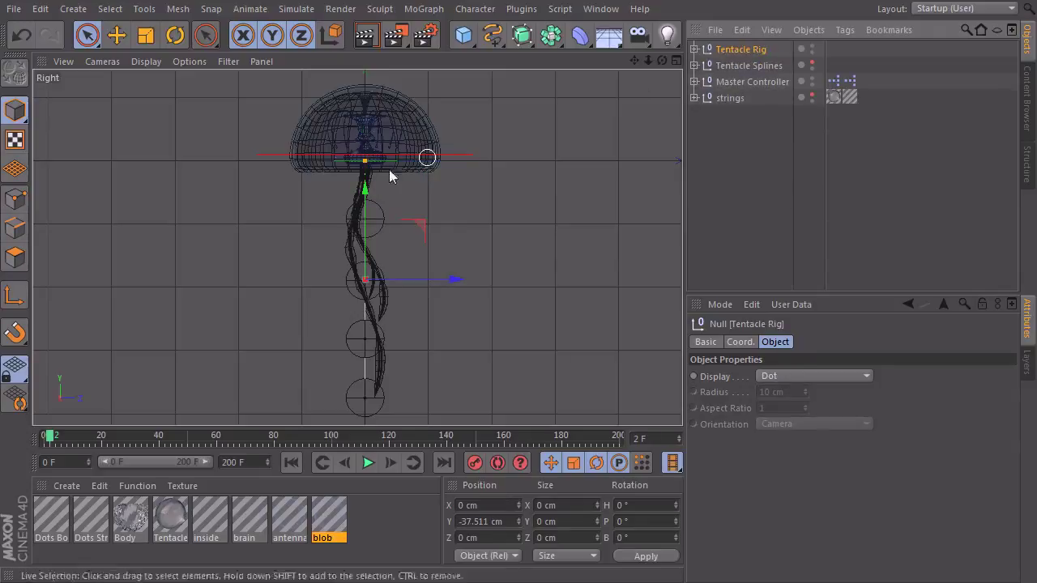
# Step: Move only the Tentacle Rig null's axis up to the base of the jellyfish body, at about Y -0.8 cm
pyautogui.moveTo(369, 187); pyautogui.dragTo(374, 213)
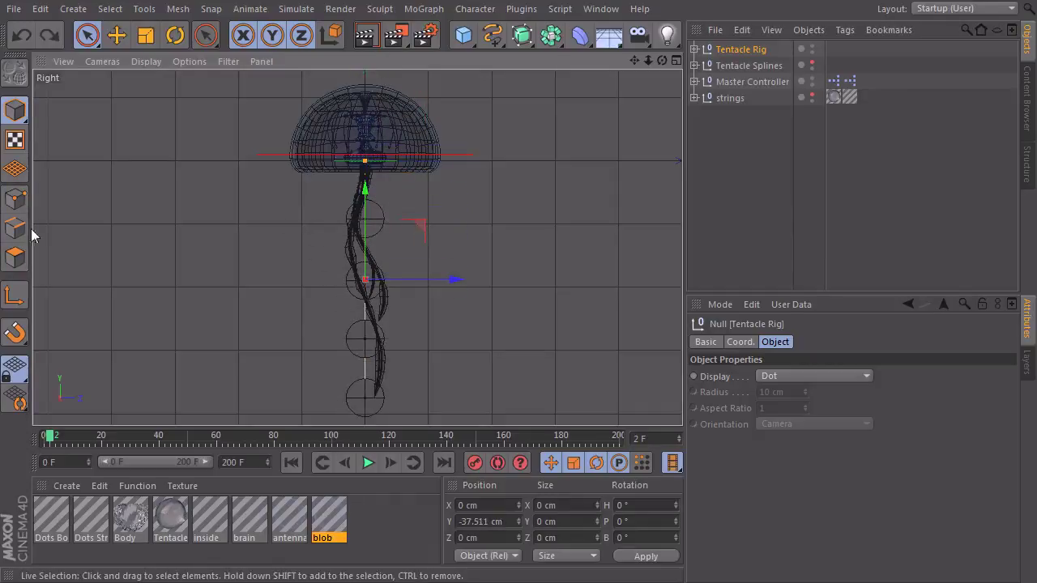
pyautogui.click(23, 290)
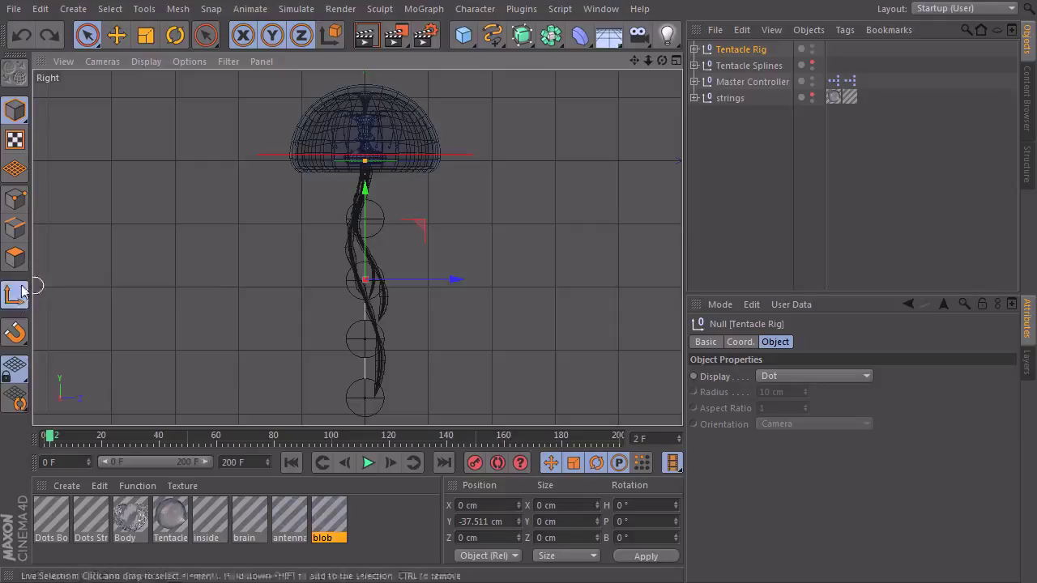
pyautogui.scroll(3, 397, 243)
pyautogui.moveTo(384, 231); pyautogui.dragTo(436, 98)
pyautogui.scroll(4, 347, 248)
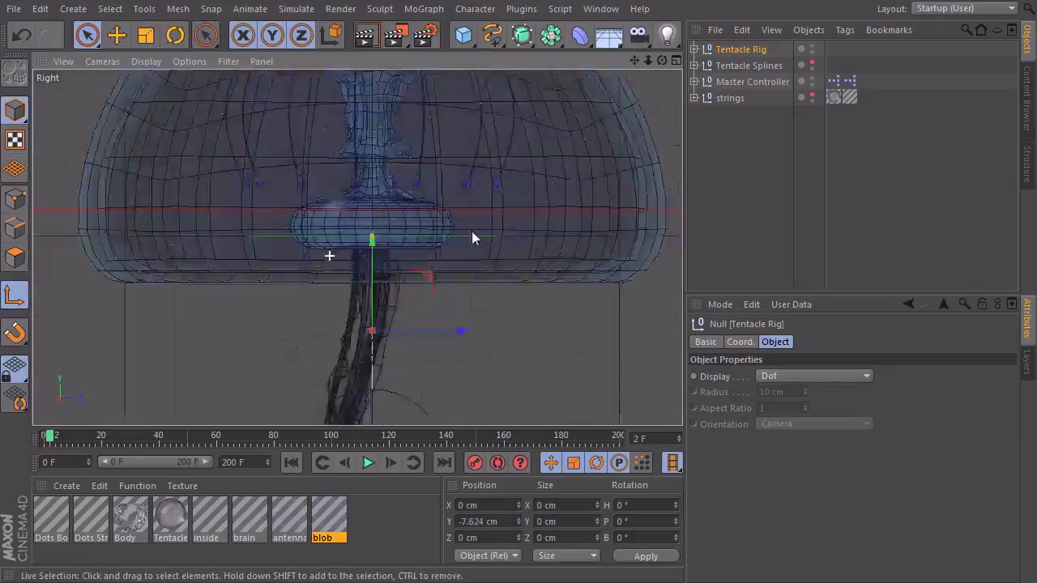
pyautogui.scroll(3, 474, 238)
pyautogui.moveTo(352, 329); pyautogui.dragTo(364, 183)
pyautogui.click(20, 292)
pyautogui.keyDown('alt'); pyautogui.moveTo(540, 292); pyautogui.dragTo(310, 305, button='right'); pyautogui.keyUp('alt')
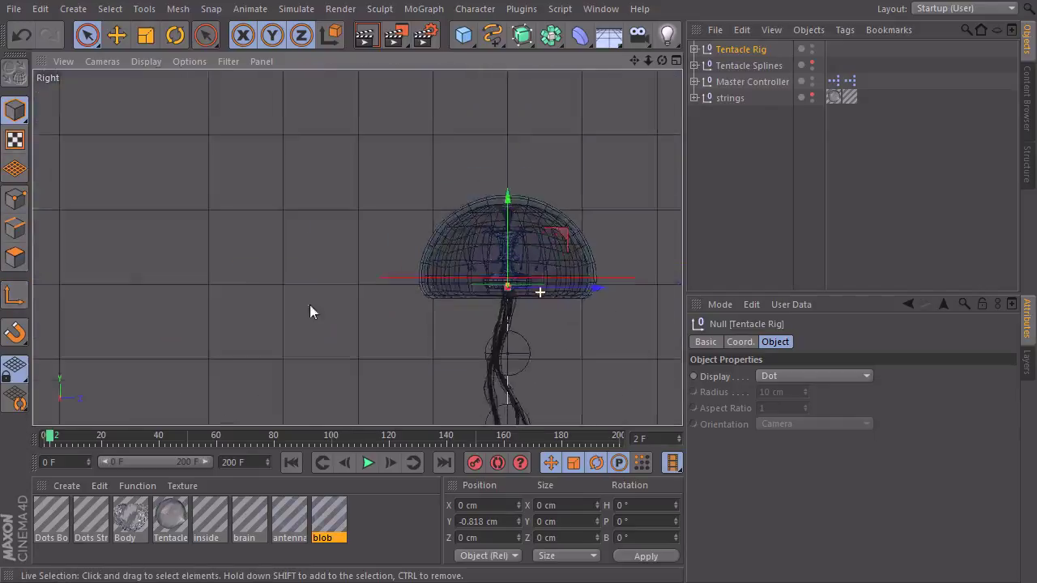
pyautogui.keyDown('alt'); pyautogui.moveTo(529, 330); pyautogui.dragTo(382, 199, button='middle'); pyautogui.keyUp('alt')
pyautogui.keyDown('alt'); pyautogui.moveTo(470, 227); pyautogui.dragTo(419, 227, button='right'); pyautogui.keyUp('alt')
pyautogui.keyDown('alt'); pyautogui.moveTo(438, 252); pyautogui.dragTo(442, 259, button='middle'); pyautogui.keyUp('alt')
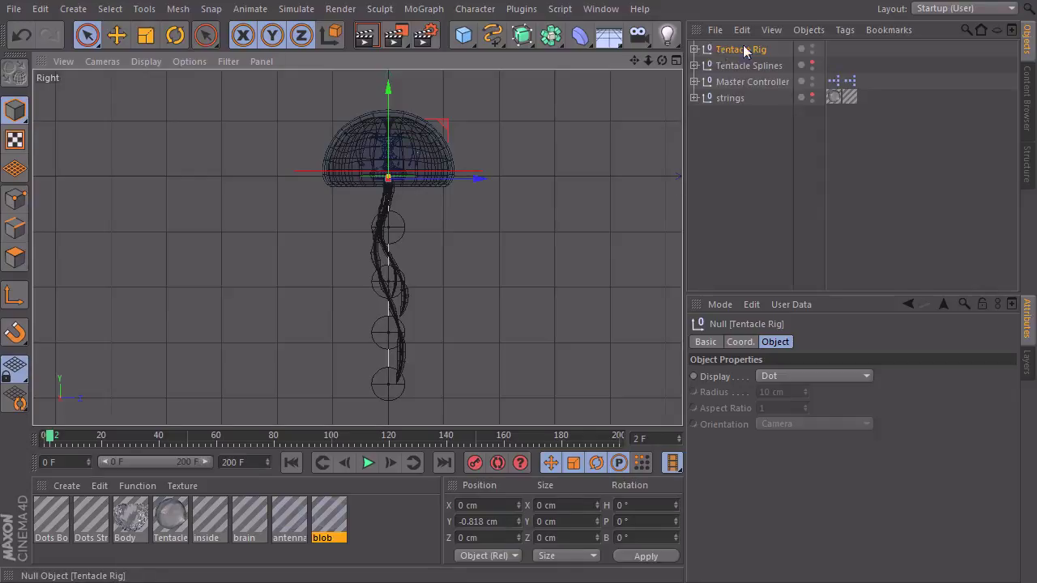
# Step: Examine the underside of the jellyfish in the Perspective view, where the tentacles meet the body
pyautogui.click(744, 82)
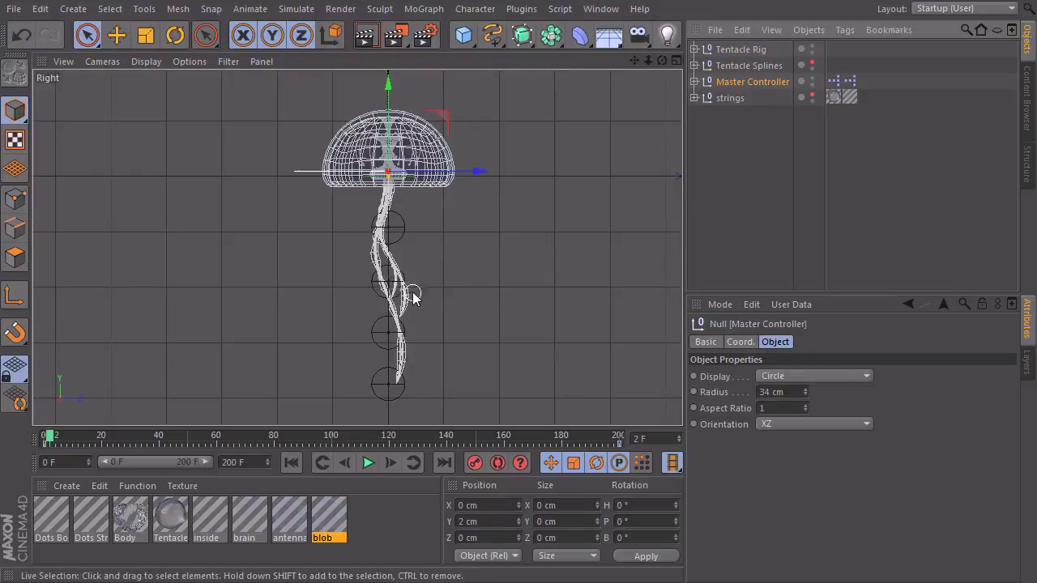
pyautogui.press('F1')
pyautogui.keyDown('alt'); pyautogui.moveTo(357, 166); pyautogui.dragTo(621, 134, button='right'); pyautogui.keyUp('alt')
pyautogui.keyDown('alt'); pyautogui.moveTo(501, 345); pyautogui.dragTo(556, 31); pyautogui.keyUp('alt')
pyautogui.keyDown('alt'); pyautogui.moveTo(550, 201); pyautogui.dragTo(623, 191, button='right'); pyautogui.keyUp('alt')
pyautogui.click(631, 315)
pyautogui.keyDown('alt'); pyautogui.moveTo(495, 214); pyautogui.dragTo(464, 255, button='middle'); pyautogui.keyUp('alt')
pyautogui.moveTo(502, 199)
pyautogui.keyDown('alt'); pyautogui.mouseDown()
pyautogui.moveTo(581, 176)
pyautogui.moveTo(519, 207)
pyautogui.mouseUp(); pyautogui.keyUp('alt')
pyautogui.click(519, 206)
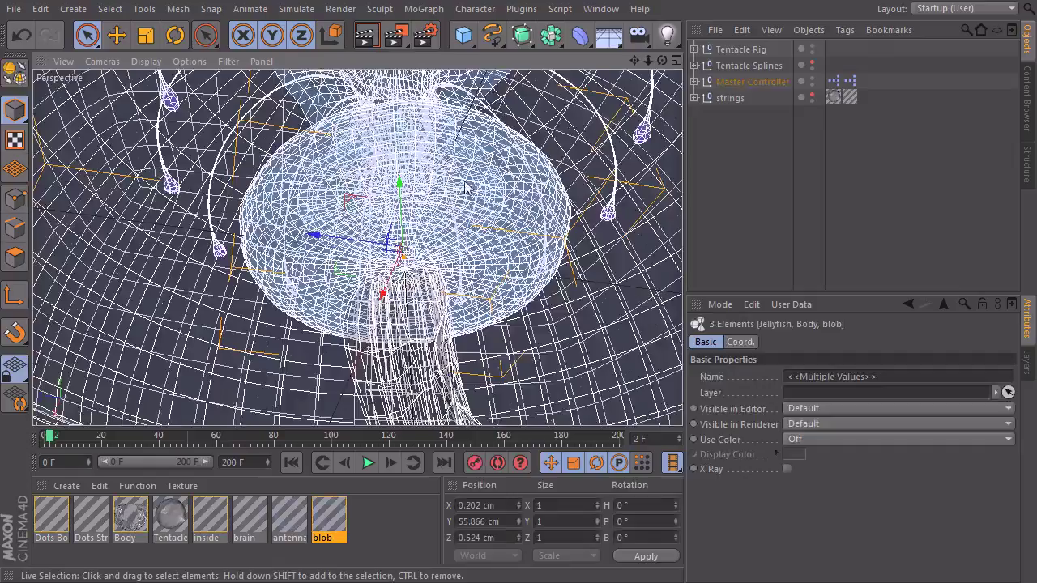
pyautogui.click(795, 166)
# Step: Expand the Master Controller hierarchy and select the blob mesh inside the Brain group
pyautogui.click(695, 82)
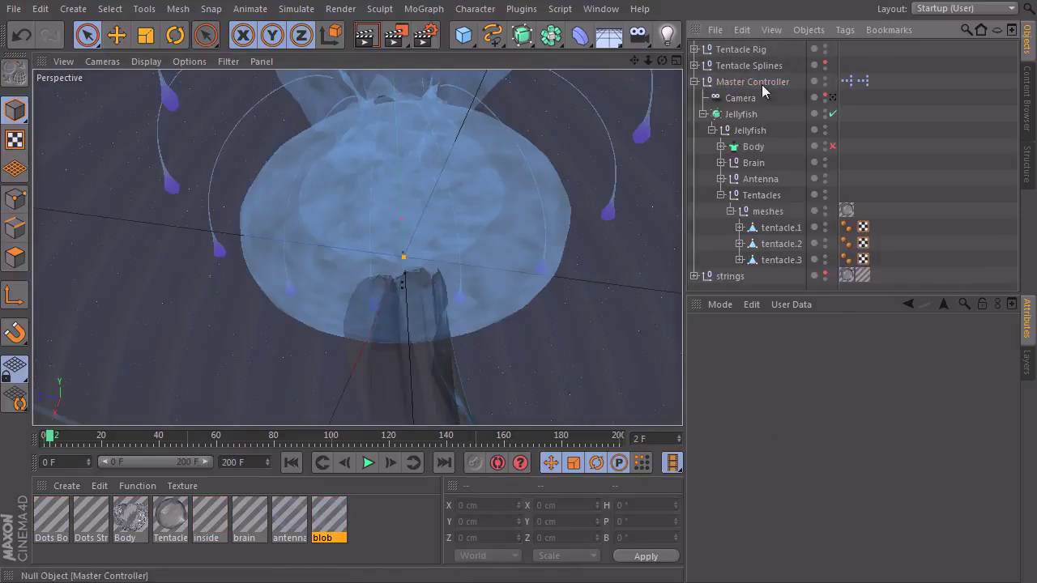
pyautogui.click(722, 195)
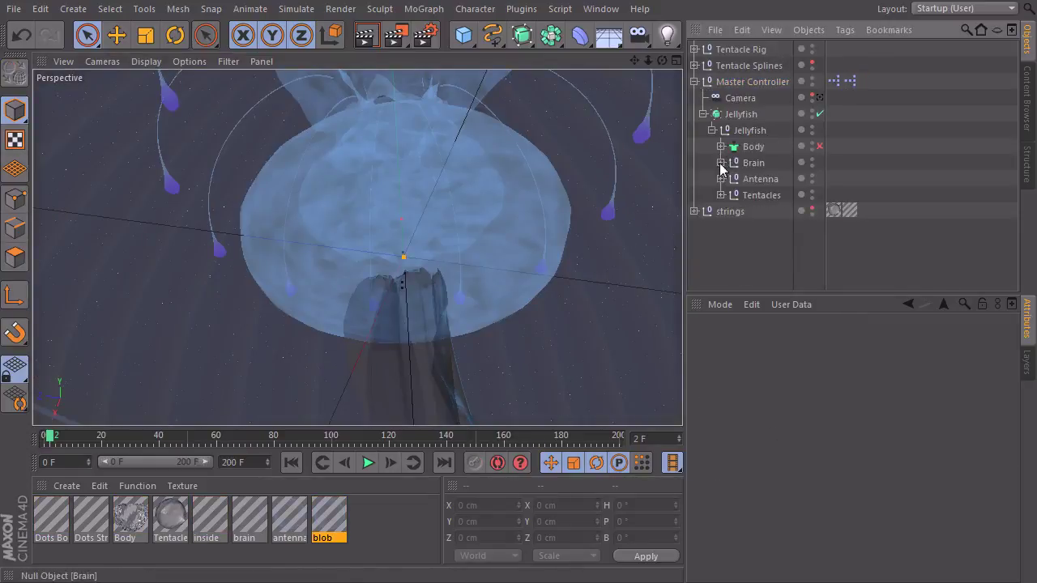
pyautogui.click(721, 163)
pyautogui.click(757, 212)
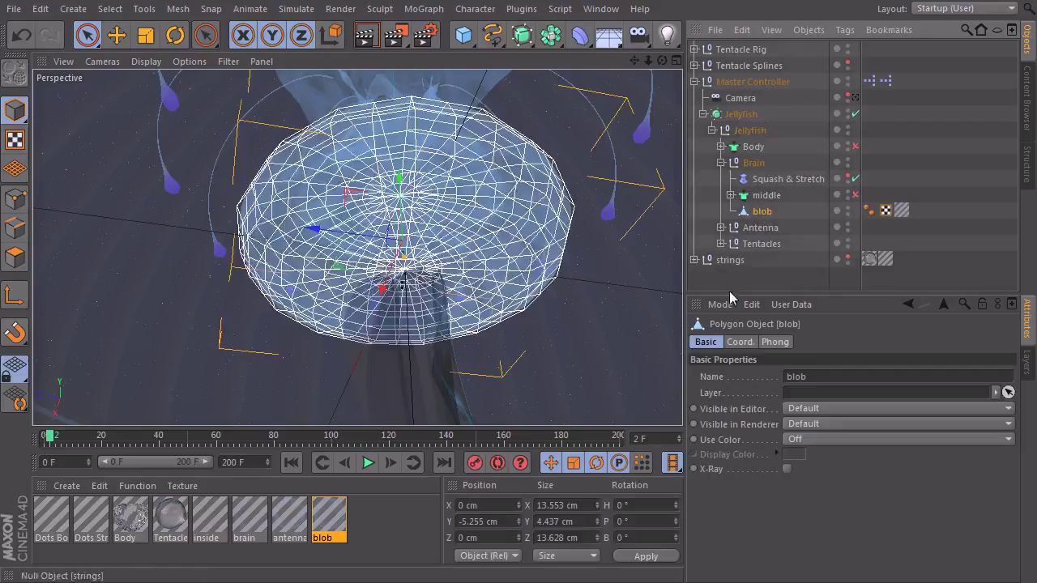
# Step: Look up the index of the blob mesh's bottom centre point, then return to model mode
pyautogui.keyDown('alt'); pyautogui.moveTo(470, 203); pyautogui.dragTo(396, 303); pyautogui.keyUp('alt')
pyautogui.keyDown('alt'); pyautogui.moveTo(399, 288); pyautogui.dragTo(419, 266, button='right'); pyautogui.keyUp('alt')
pyautogui.keyDown('alt'); pyautogui.moveTo(556, 232); pyautogui.dragTo(495, 248, button='right'); pyautogui.keyUp('alt')
pyautogui.keyDown('alt'); pyautogui.moveTo(495, 248); pyautogui.dragTo(404, 266, button='middle'); pyautogui.keyUp('alt')
pyautogui.keyDown('alt'); pyautogui.moveTo(405, 265); pyautogui.dragTo(509, 251, button='right'); pyautogui.keyUp('alt')
pyautogui.scroll(3, 509, 251)
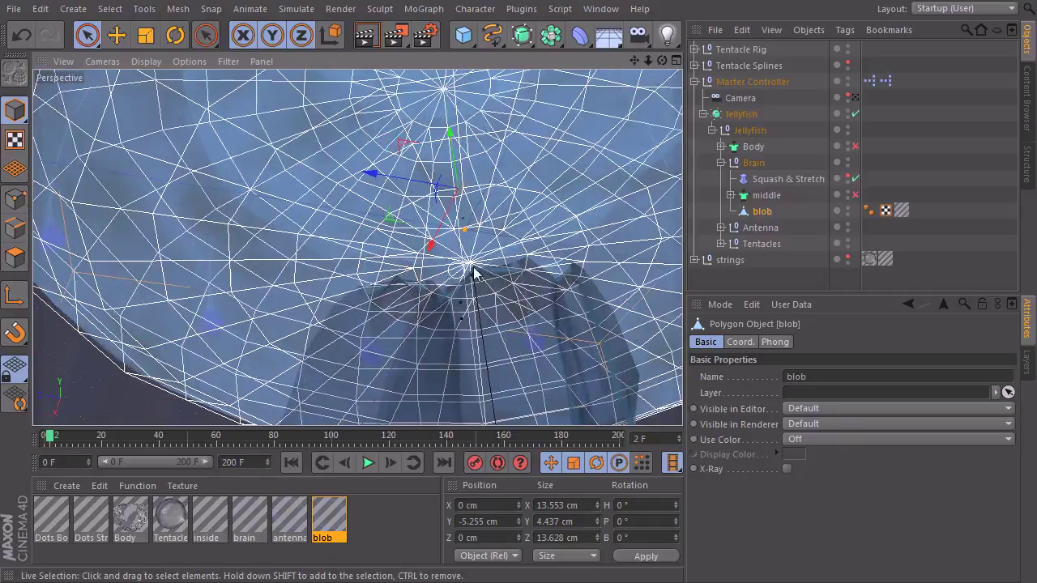
pyautogui.click(14, 200)
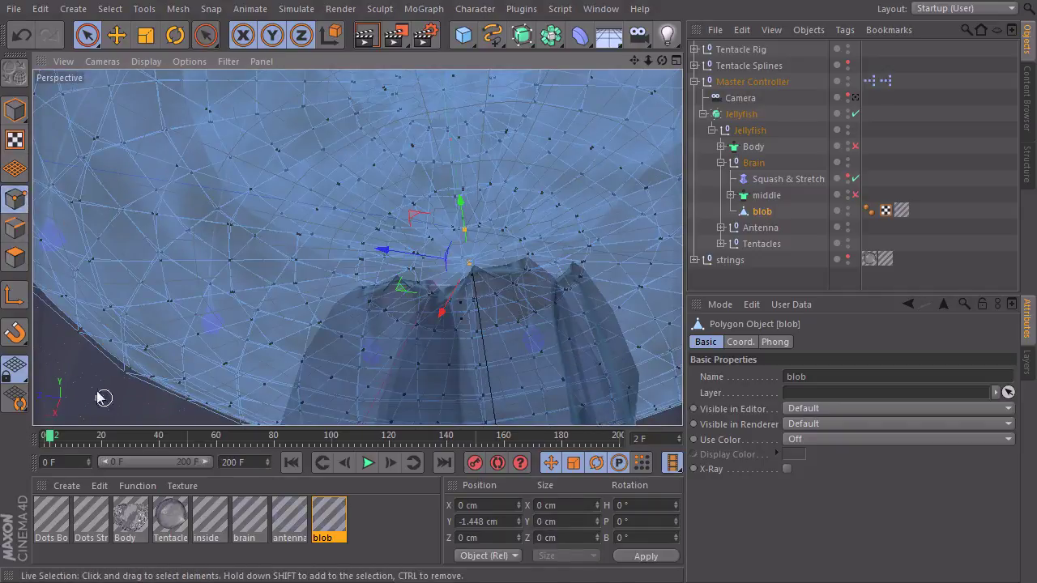
pyautogui.click(116, 35)
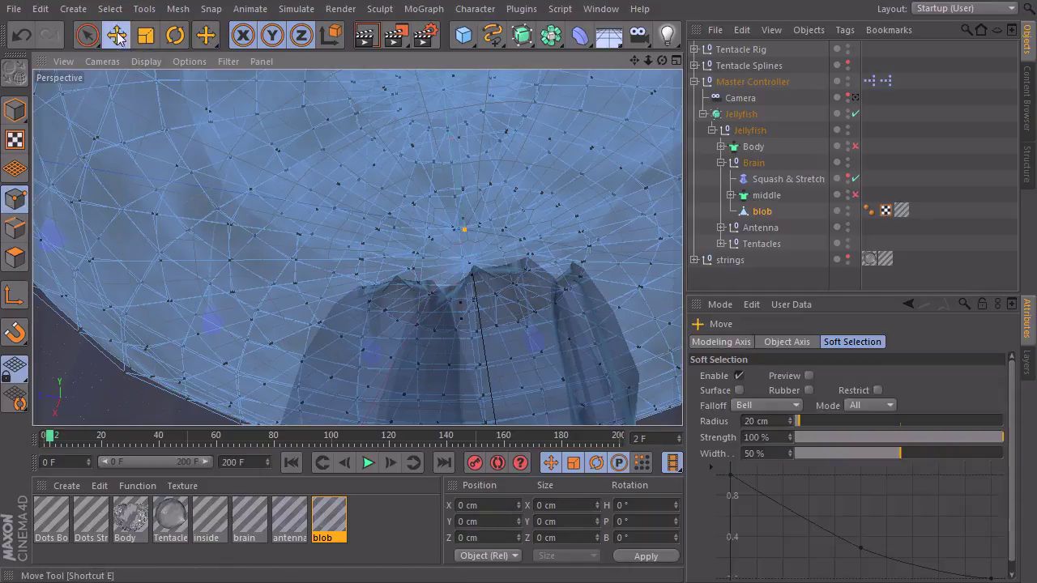
pyautogui.doubleClick(472, 269)
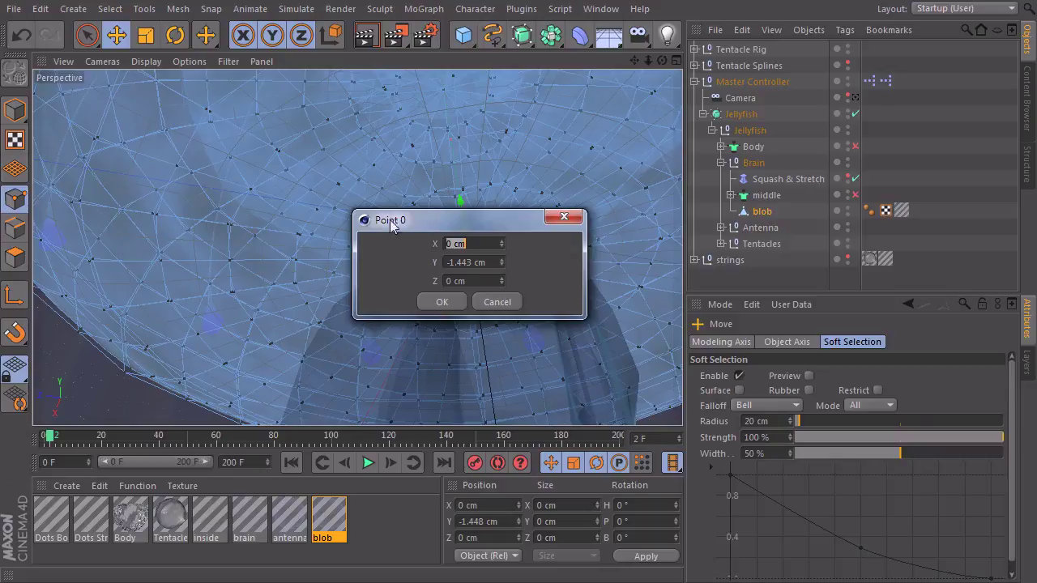
pyautogui.click(498, 302)
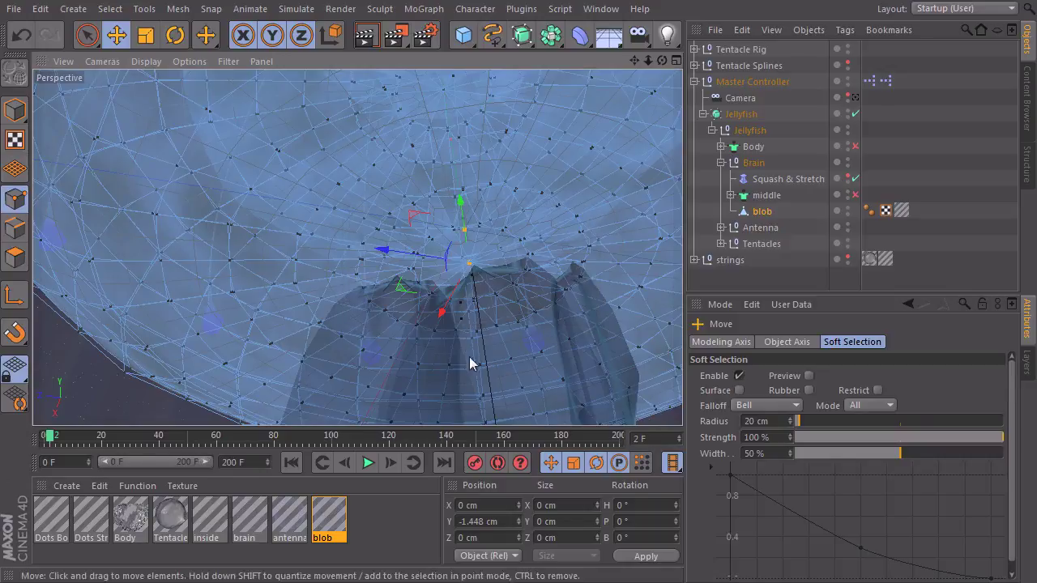
pyautogui.click(86, 35)
pyautogui.click(18, 113)
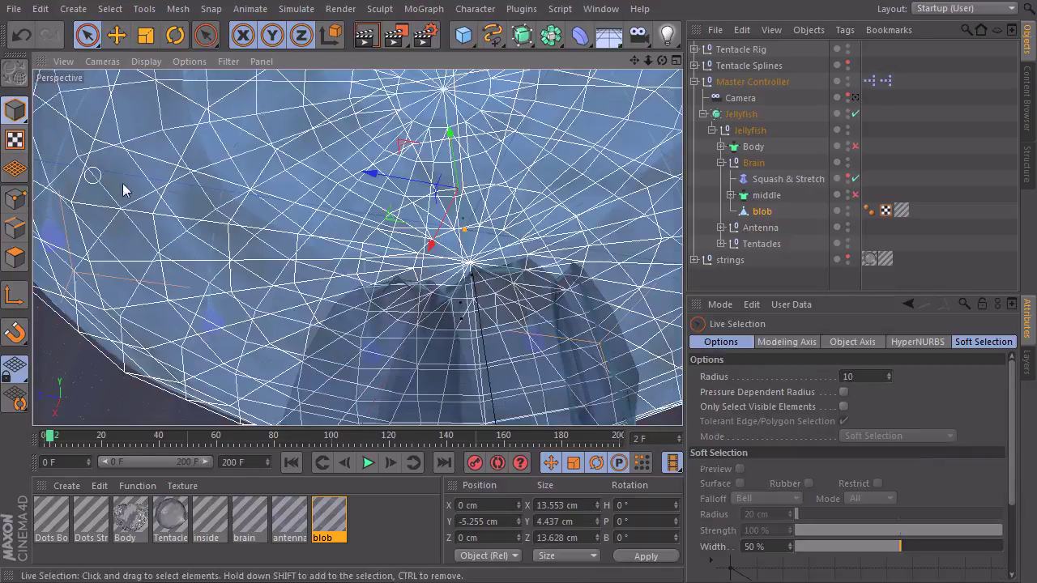
# Step: Open the Master Controller's second XPresso tag in the XPresso Editor and fit the window beside the object list
pyautogui.keyDown('alt'); pyautogui.moveTo(630, 268); pyautogui.dragTo(358, 300, button='right'); pyautogui.keyUp('alt')
pyautogui.keyDown('alt'); pyautogui.moveTo(499, 255); pyautogui.dragTo(339, 273, button='middle'); pyautogui.keyUp('alt')
pyautogui.keyDown('alt'); pyautogui.moveTo(340, 267); pyautogui.dragTo(519, 180); pyautogui.keyUp('alt')
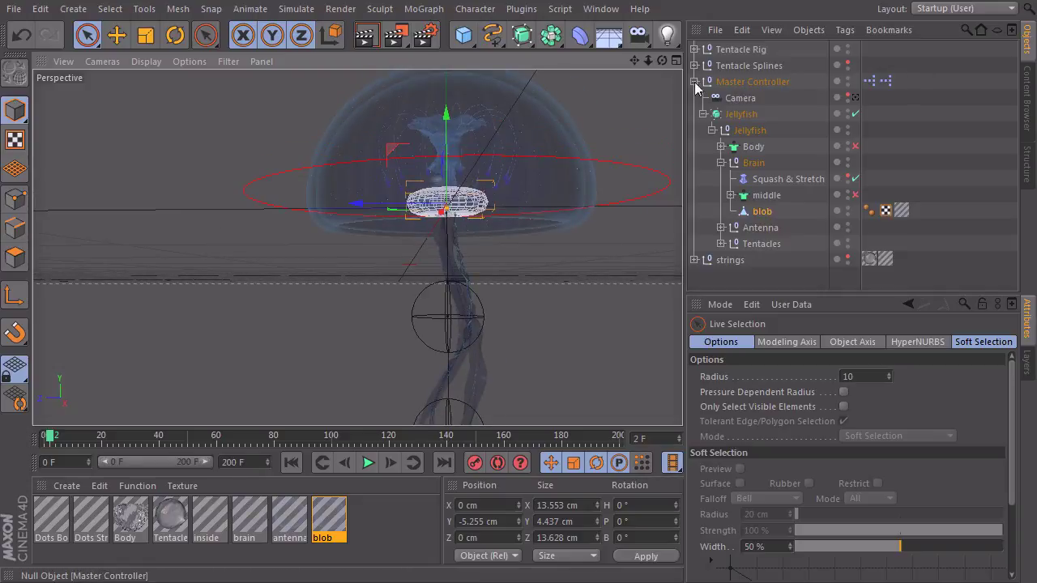
pyautogui.doubleClick(888, 84)
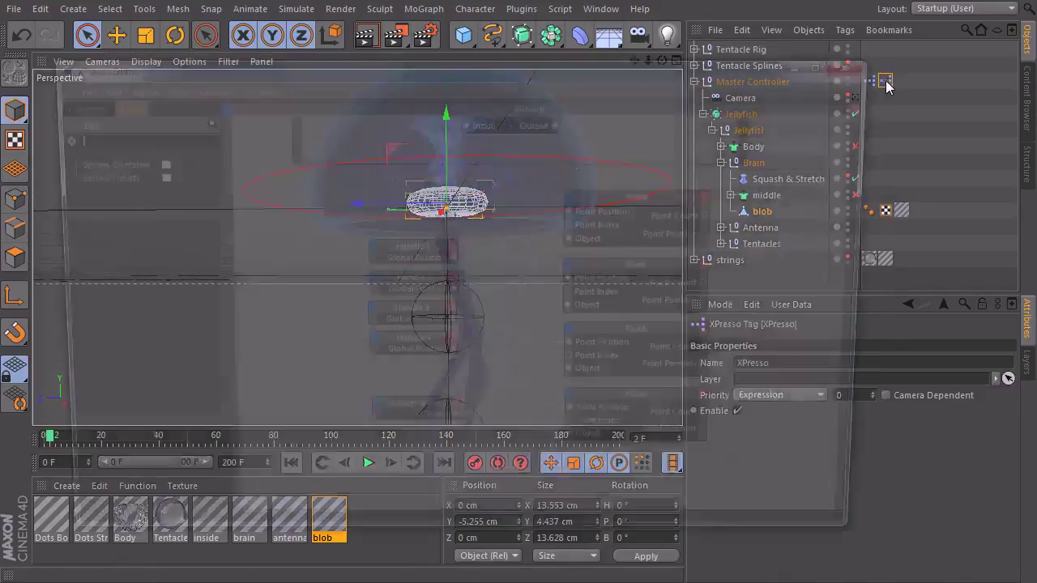
pyautogui.moveTo(573, 65); pyautogui.dragTo(605, 87)
pyautogui.moveTo(872, 295); pyautogui.dragTo(726, 300)
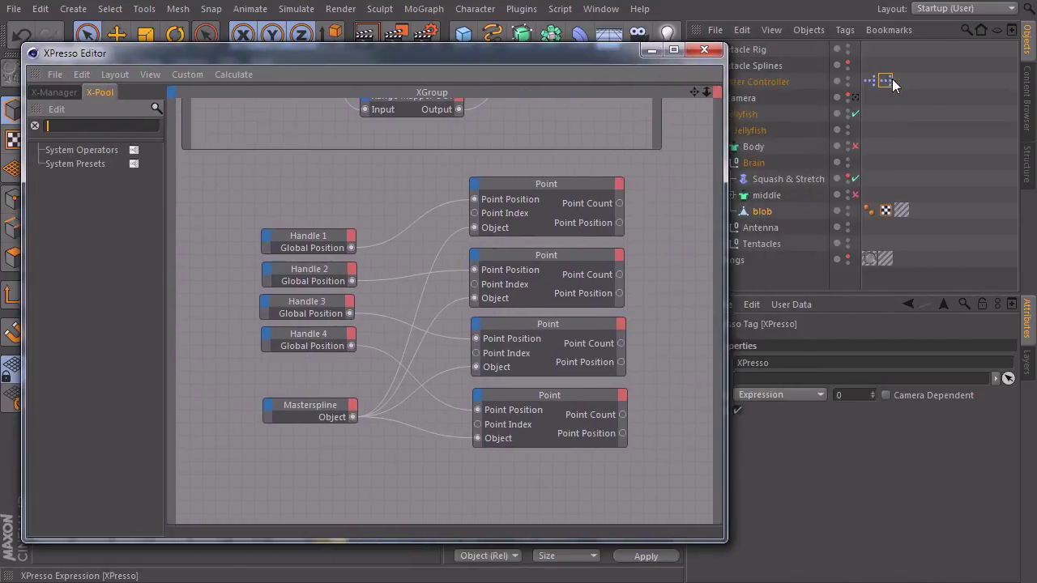
# Step: Group the four Handle nodes, the Masterspline node and the four Point nodes into a new XGroup
pyautogui.write('1')
pyautogui.moveTo(472, 218)
pyautogui.mouseDown()
pyautogui.moveTo(461, 486)
pyautogui.moveTo(491, 217)
pyautogui.moveTo(465, 229)
pyautogui.mouseUp()
pyautogui.click(559, 200)
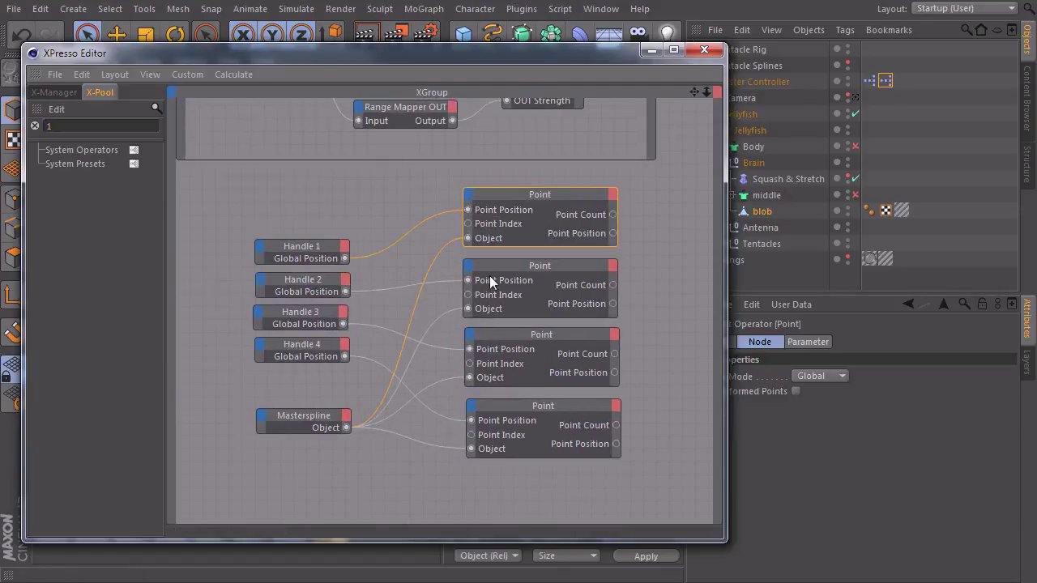
pyautogui.moveTo(343, 453); pyautogui.dragTo(679, 134)
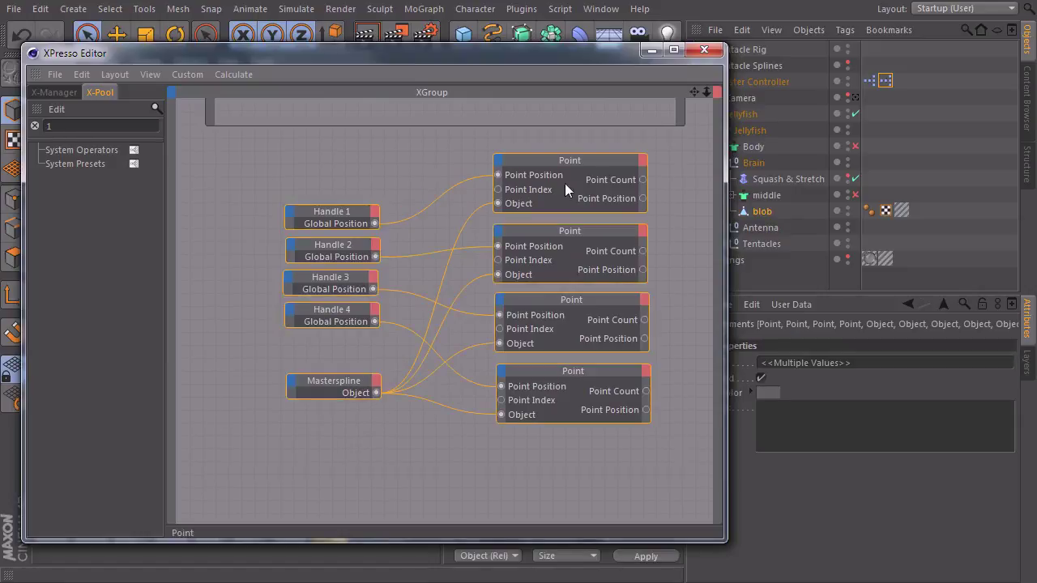
pyautogui.rightClick(538, 163)
pyautogui.click(579, 171)
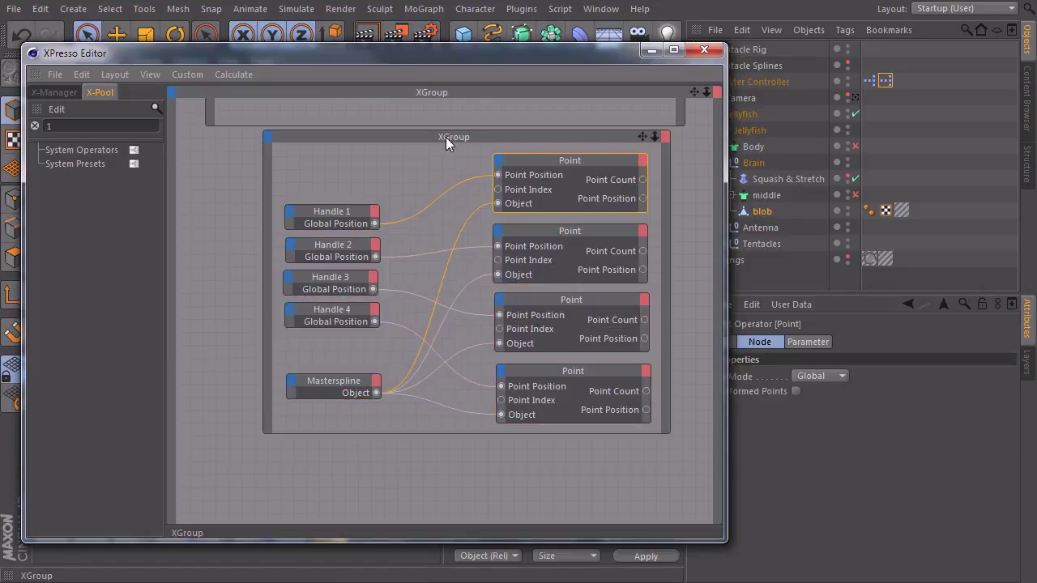
pyautogui.moveTo(477, 142); pyautogui.dragTo(418, 149)
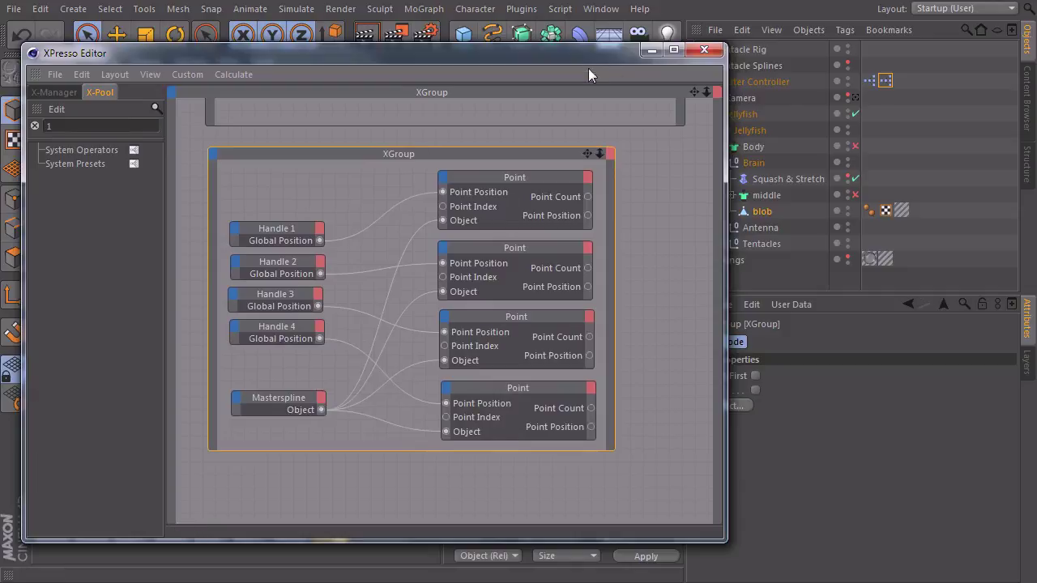
# Step: Name the new XGroup "Masterspline Rig" and give it a purple title color (RGB 204, 0, 255)
pyautogui.moveTo(589, 74); pyautogui.dragTo(455, 74)
pyautogui.click(702, 342)
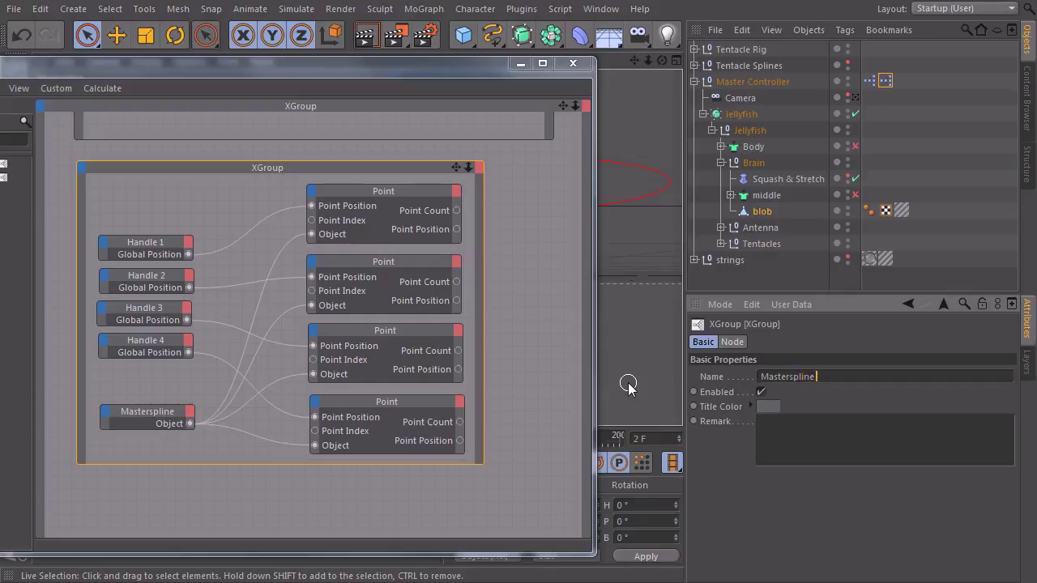
pyautogui.click(765, 406)
pyautogui.moveTo(768, 360); pyautogui.dragTo(836, 343)
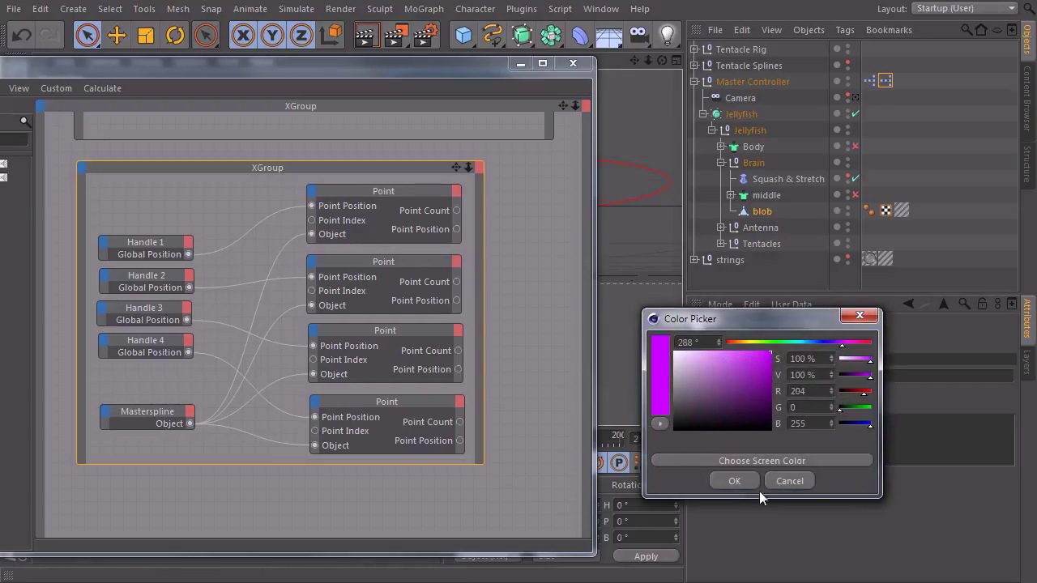
pyautogui.click(734, 483)
# Step: Enlarge the Masterspline Rig group and centre its nodes inside the frame
pyautogui.moveTo(271, 197); pyautogui.dragTo(358, 365, button='middle')
pyautogui.moveTo(363, 331); pyautogui.dragTo(362, 322)
pyautogui.moveTo(371, 374); pyautogui.dragTo(265, 243, button='middle')
pyautogui.moveTo(462, 500); pyautogui.dragTo(533, 524)
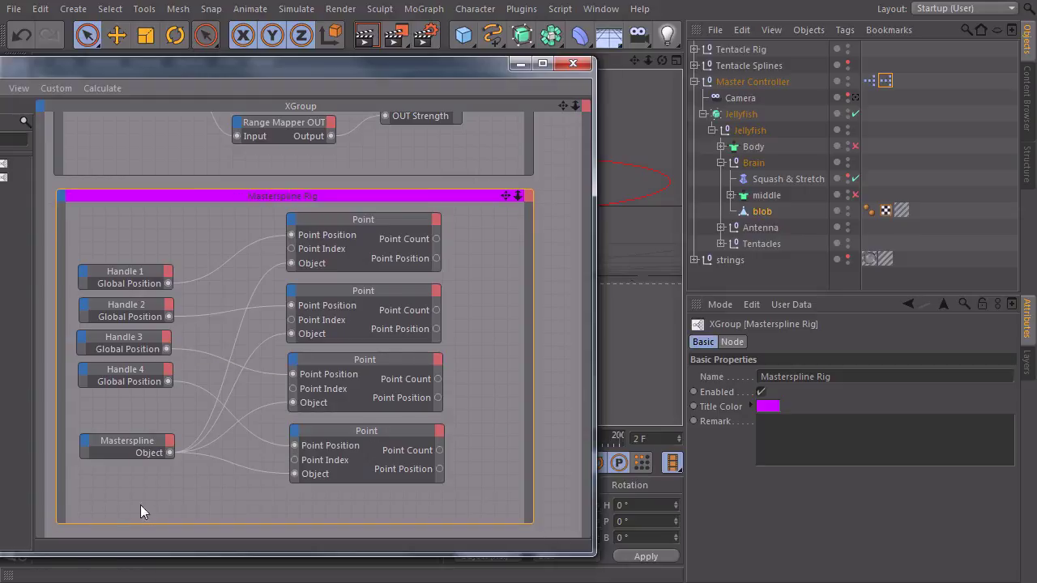
pyautogui.moveTo(80, 499); pyautogui.dragTo(420, 237)
pyautogui.click(550, 279)
# Step: Add the blob mesh and the Tentacle Rig null as object nodes in the empty area below the Masterspline Rig group
pyautogui.keyDown('alt'); pyautogui.moveTo(344, 409); pyautogui.dragTo(373, 193, button='middle'); pyautogui.keyUp('alt')
pyautogui.moveTo(412, 63); pyautogui.dragTo(596, 47)
pyautogui.keyDown('alt'); pyautogui.moveTo(457, 346); pyautogui.dragTo(436, 306, button='middle'); pyautogui.keyUp('alt')
pyautogui.moveTo(516, 53); pyautogui.dragTo(422, 47)
pyautogui.click(760, 213)
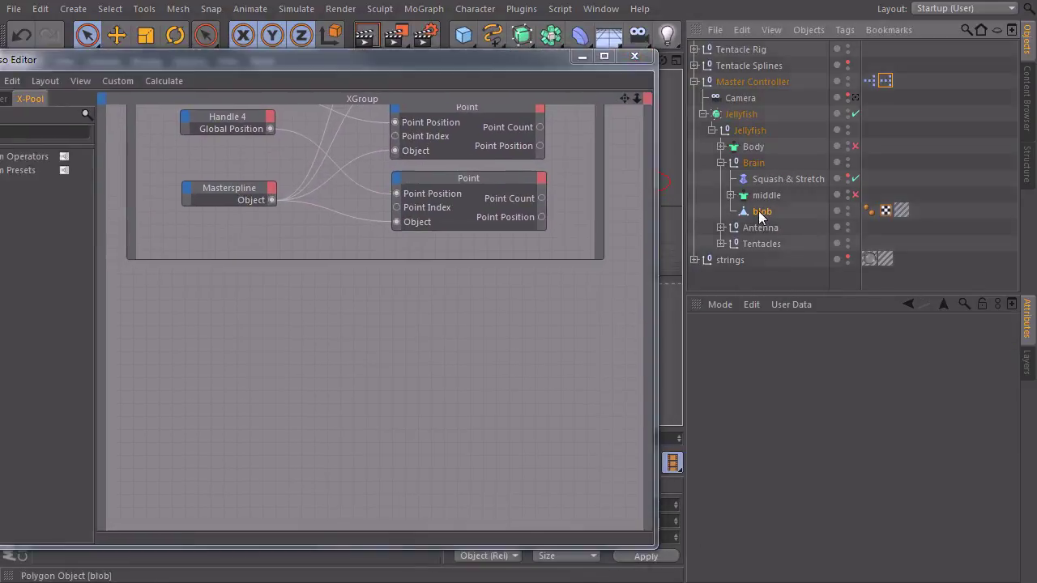
pyautogui.moveTo(256, 414); pyautogui.dragTo(191, 454)
pyautogui.click(728, 49)
pyautogui.moveTo(226, 343); pyautogui.dragTo(224, 340)
pyautogui.moveTo(221, 458); pyautogui.dragTo(260, 462)
pyautogui.moveTo(230, 60); pyautogui.dragTo(352, 60)
# Step: Find the Point operator in the X-Pool and place a Point node beside the blob node
pyautogui.write('point')
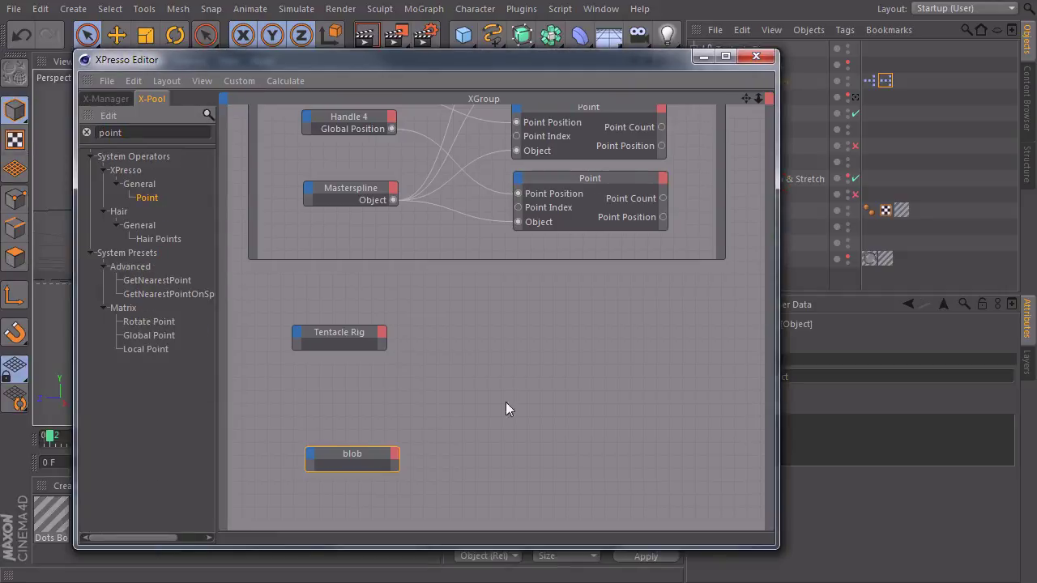
pyautogui.moveTo(506, 402); pyautogui.dragTo(497, 386)
pyautogui.moveTo(347, 456); pyautogui.dragTo(312, 438)
pyautogui.moveTo(483, 372); pyautogui.dragTo(512, 401)
# Step: Give the blob node an Object output and wire it to the Point node's Object input
pyautogui.moveTo(337, 438); pyautogui.dragTo(314, 418)
pyautogui.click(347, 424)
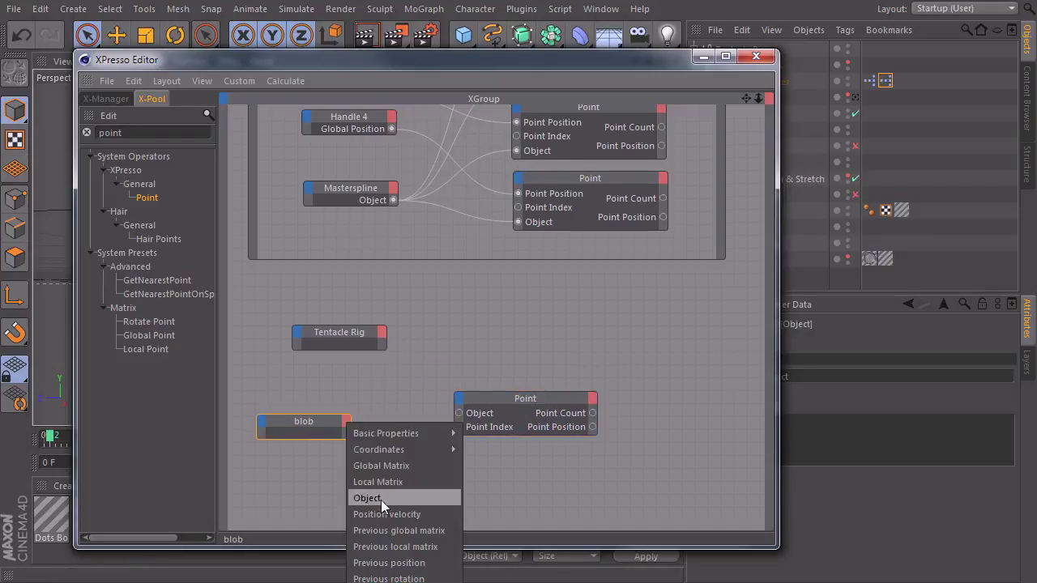
pyautogui.click(381, 500)
pyautogui.moveTo(346, 433); pyautogui.dragTo(461, 414)
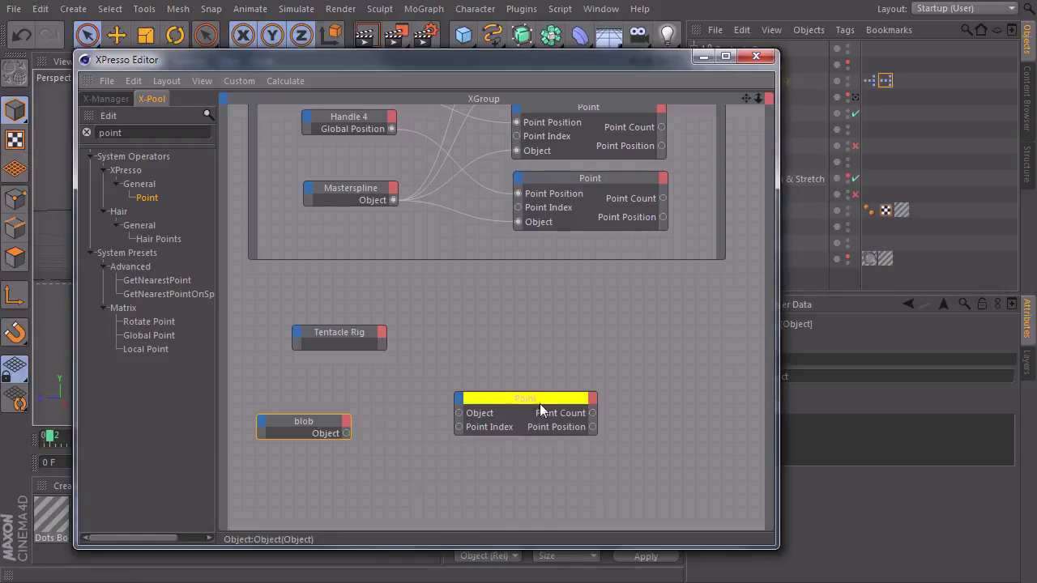
pyautogui.click(455, 418)
pyautogui.moveTo(348, 433); pyautogui.dragTo(460, 412)
pyautogui.moveTo(526, 398); pyautogui.dragTo(496, 402)
# Step: Display the Point node's Point Index parameter and line the node up beside the blob node
pyautogui.moveTo(574, 79); pyautogui.dragTo(412, 89)
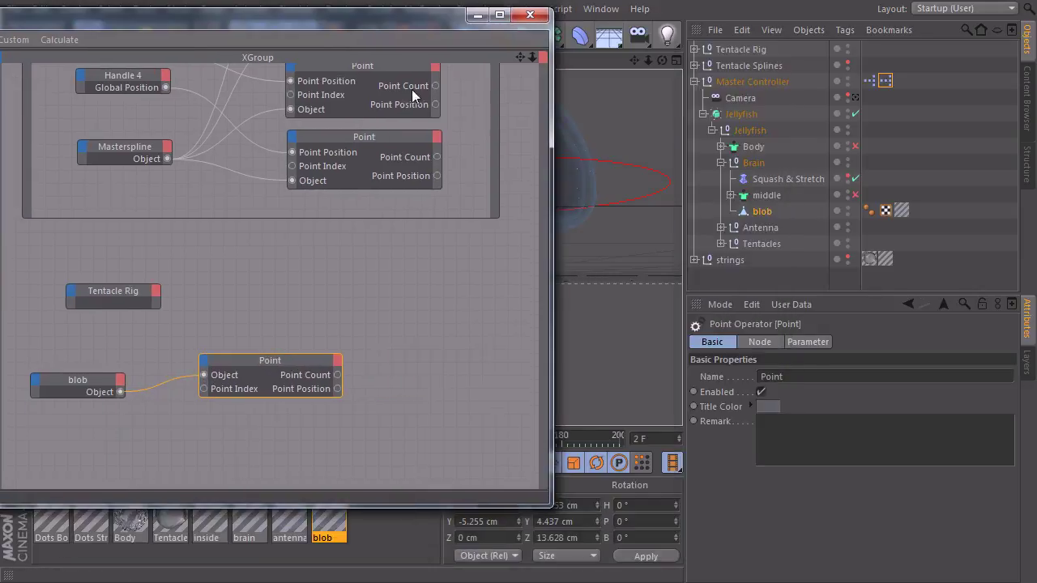
pyautogui.click(803, 346)
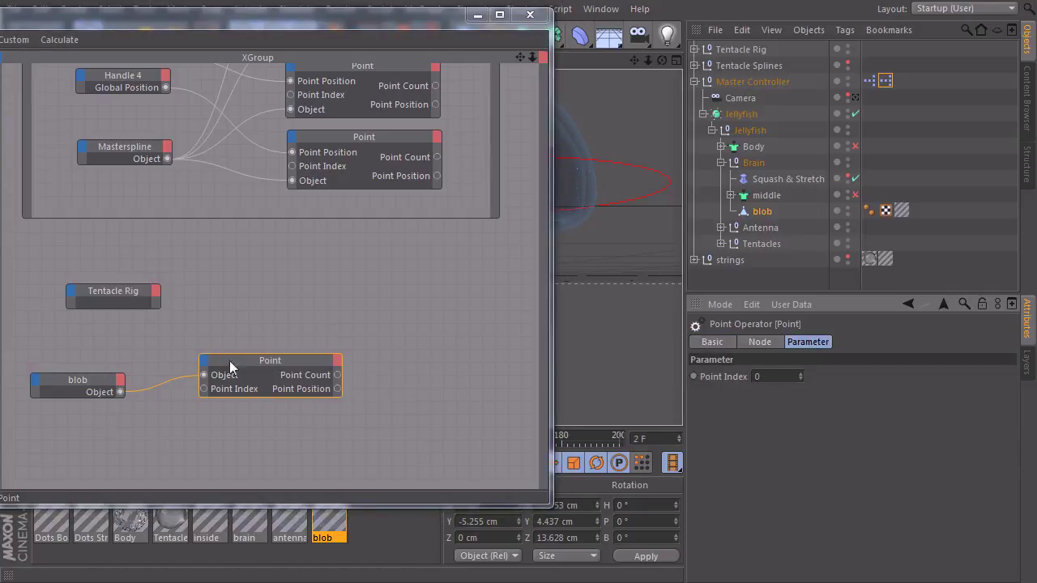
pyautogui.moveTo(254, 364); pyautogui.dragTo(276, 365)
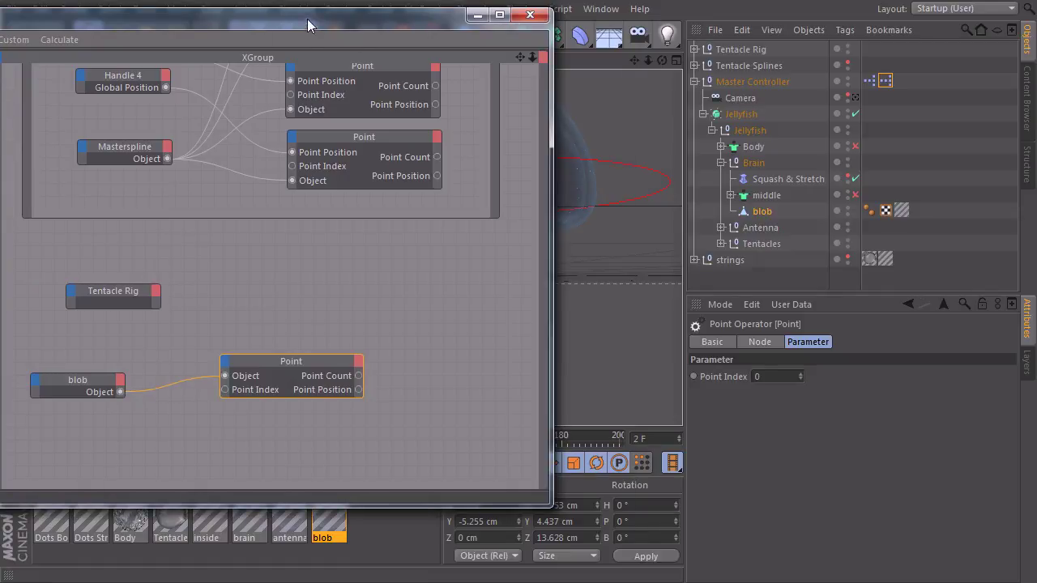
pyautogui.moveTo(308, 26); pyautogui.dragTo(472, 30)
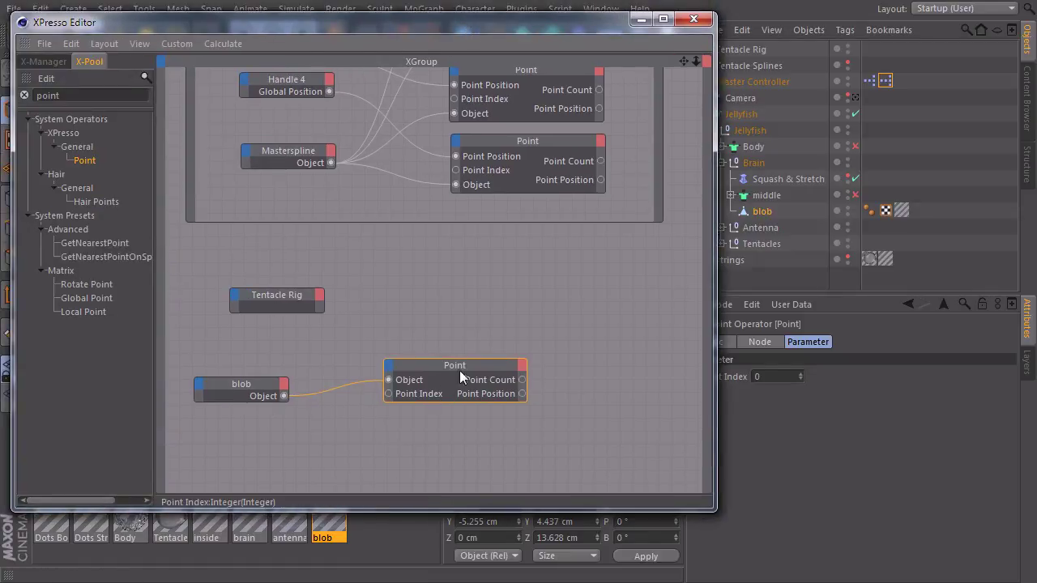
pyautogui.moveTo(452, 379); pyautogui.dragTo(431, 390)
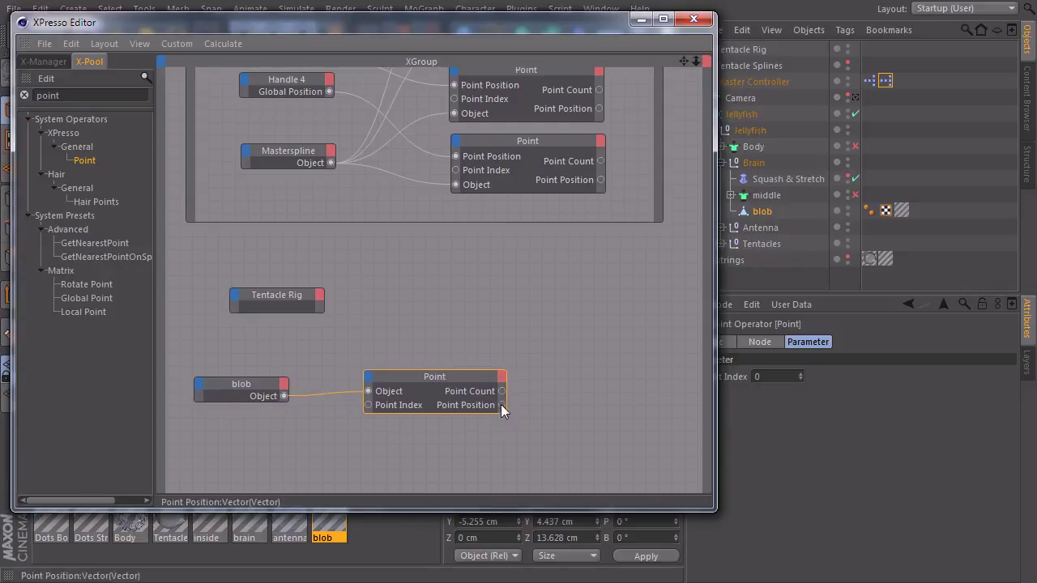
# Step: Place the Tentacle Rig node after the Point node, add a Global Position input, and wire Point Position into it
pyautogui.moveTo(549, 469); pyautogui.dragTo(589, 379)
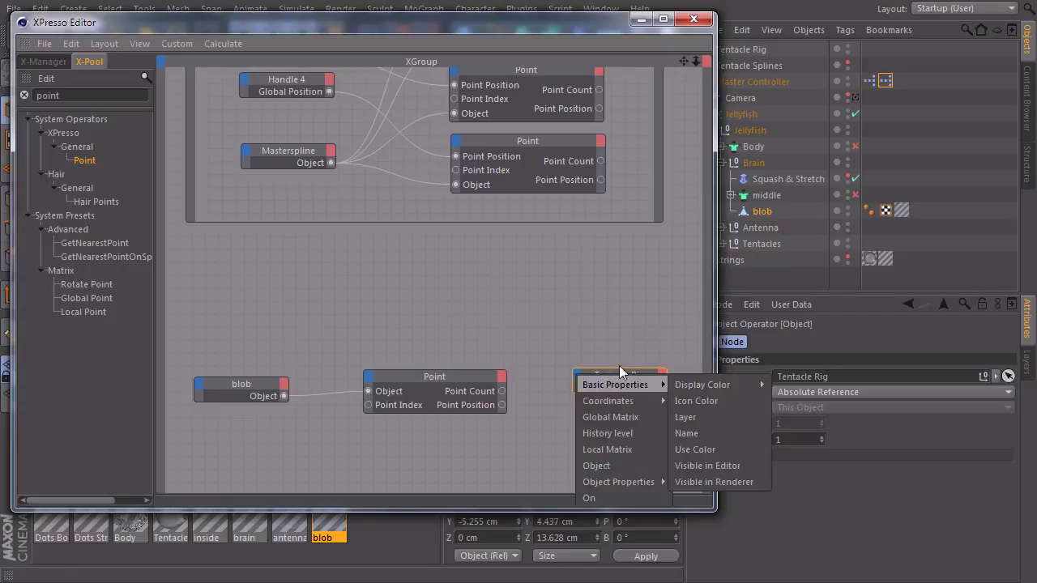
pyautogui.moveTo(633, 400)
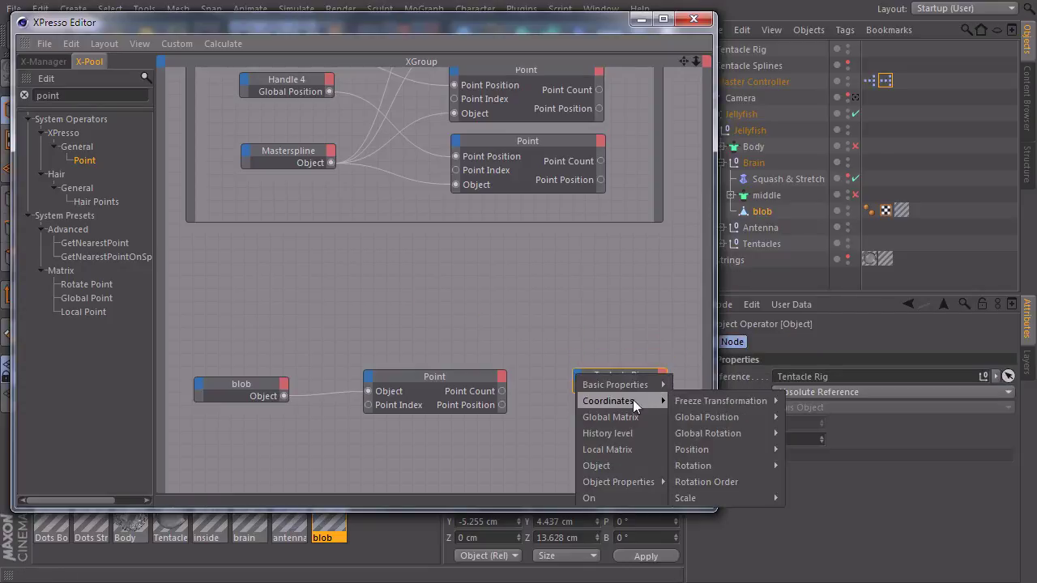
pyautogui.click(751, 417)
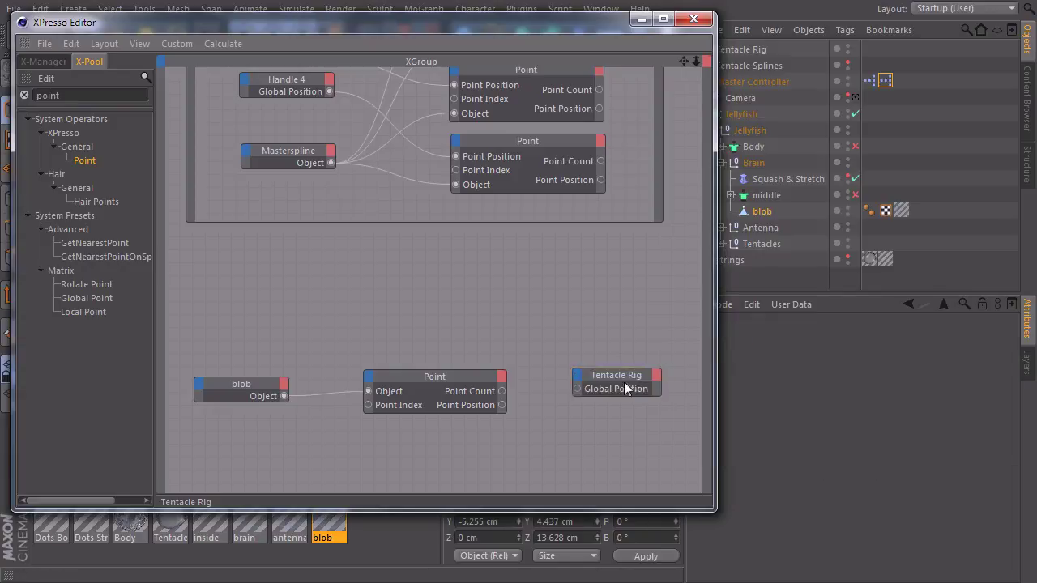
pyautogui.moveTo(610, 387); pyautogui.dragTo(613, 395)
pyautogui.moveTo(502, 406)
pyautogui.mouseDown()
pyautogui.moveTo(548, 441)
pyautogui.moveTo(486, 406)
pyautogui.mouseUp()
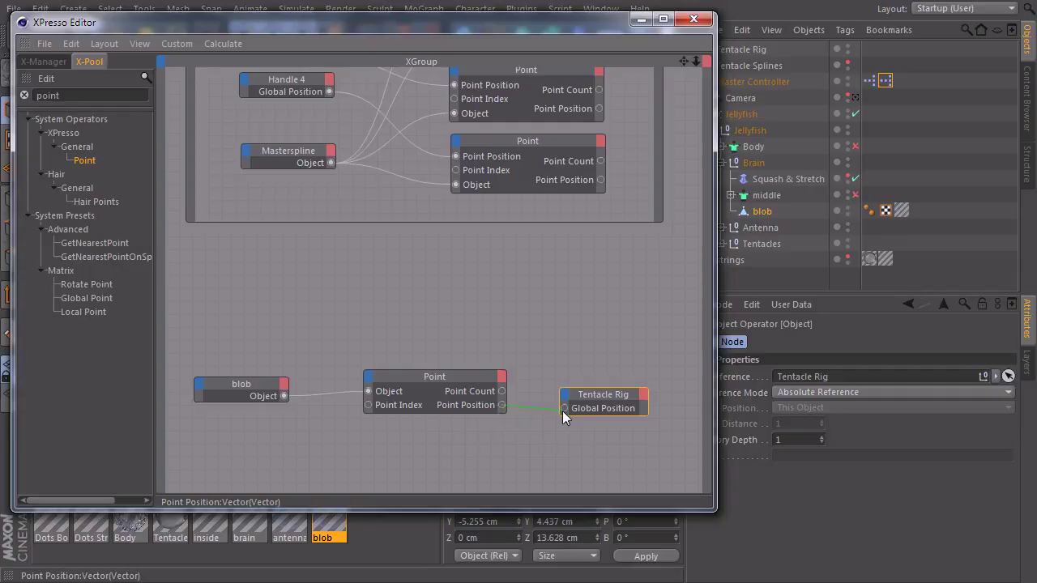
pyautogui.moveTo(564, 411); pyautogui.dragTo(608, 387)
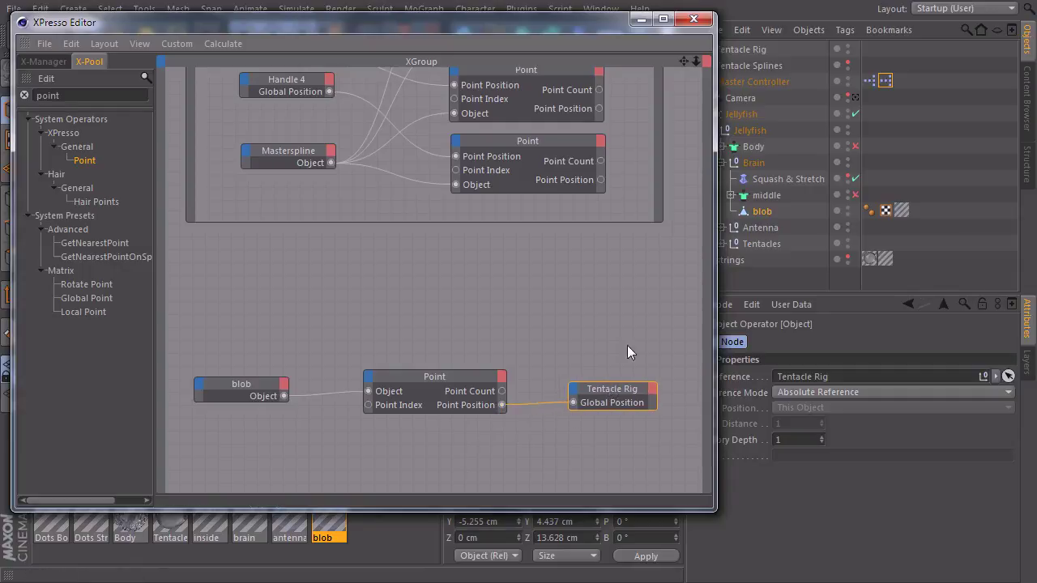
# Step: Look through the scene camera at the blob and play the animation to check how the tentacles follow it
pyautogui.click(684, 21)
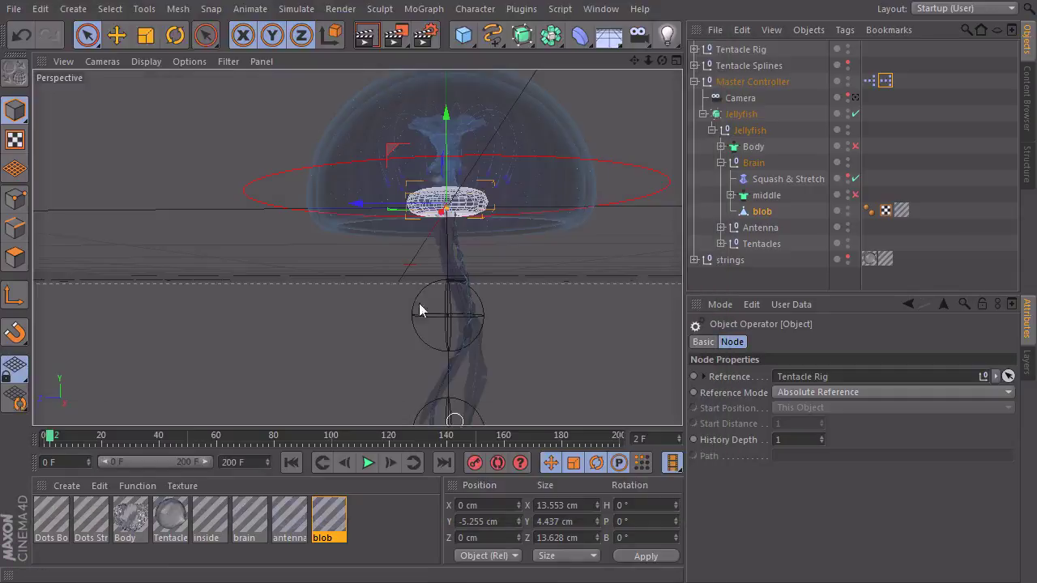
pyautogui.keyDown('alt'); pyautogui.moveTo(513, 231); pyautogui.dragTo(473, 226); pyautogui.keyUp('alt')
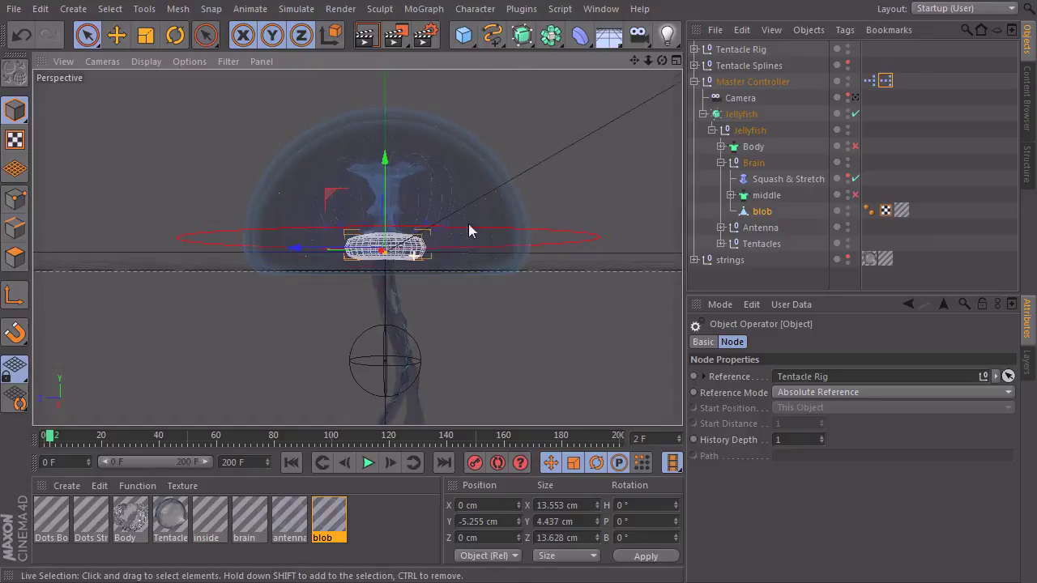
pyautogui.click(855, 97)
pyautogui.keyDown('alt'); pyautogui.moveTo(343, 351); pyautogui.dragTo(474, 301); pyautogui.keyUp('alt')
pyautogui.click(751, 277)
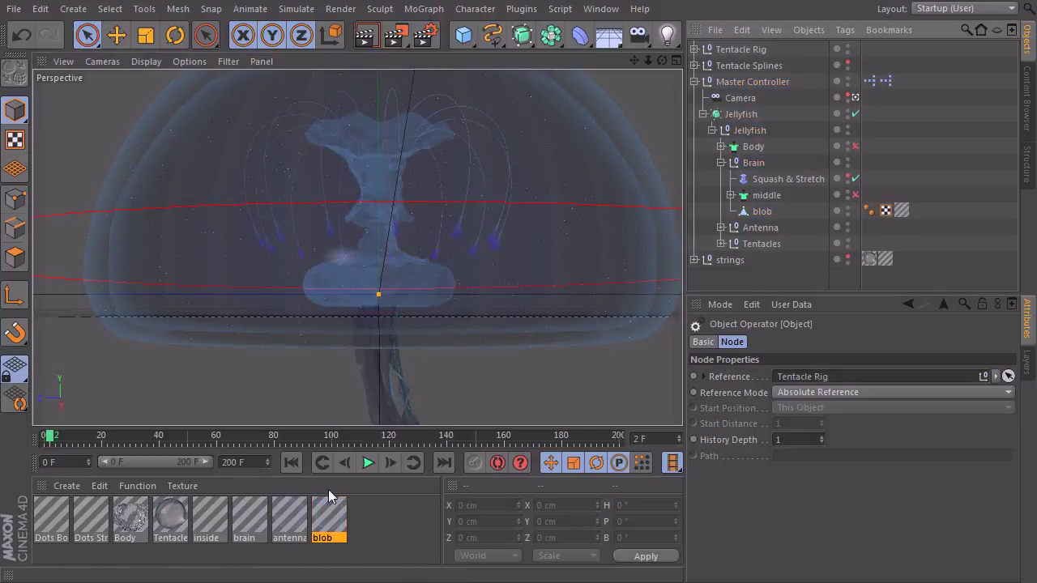
pyautogui.click(369, 463)
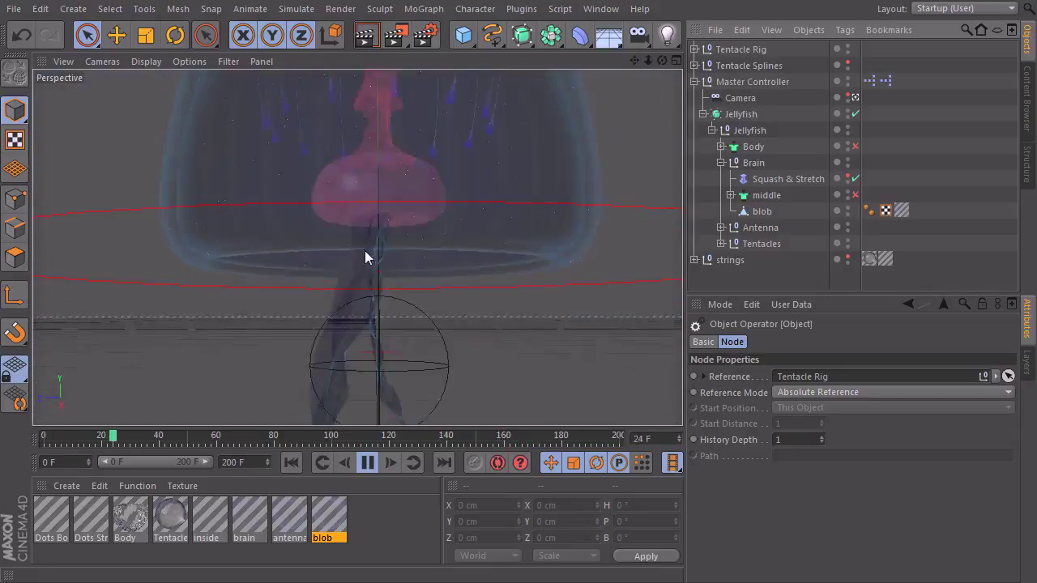
pyautogui.moveTo(349, 581); pyautogui.dragTo(351, 53)
pyautogui.click(366, 462)
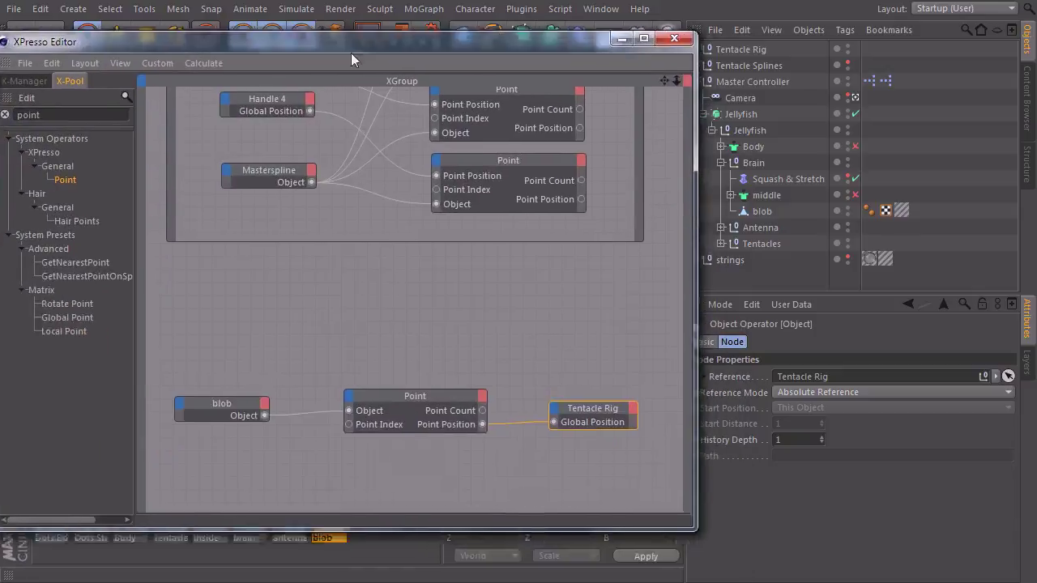
# Step: Enable Use Deformed Points in the node properties of the Point node between blob and Tentacle Rig
pyautogui.click(402, 423)
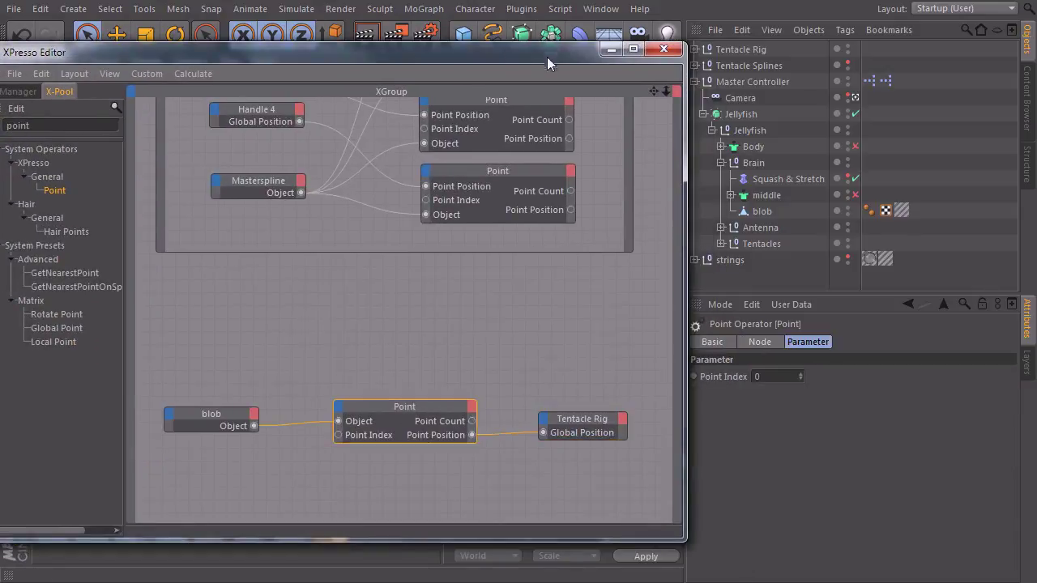
pyautogui.moveTo(547, 57); pyautogui.dragTo(439, 29)
pyautogui.click(760, 343)
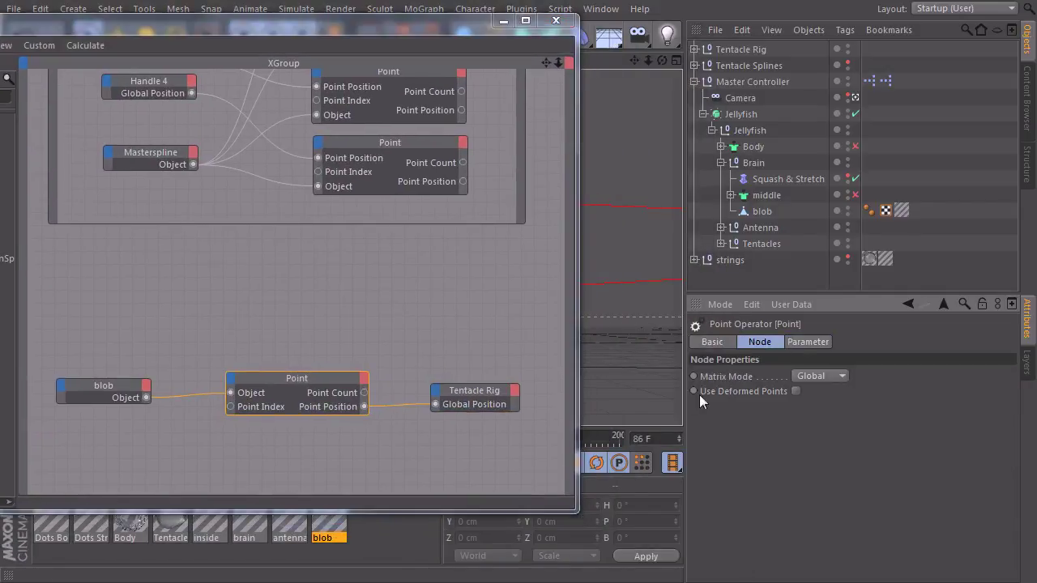
pyautogui.moveTo(394, 24); pyautogui.dragTo(370, 79)
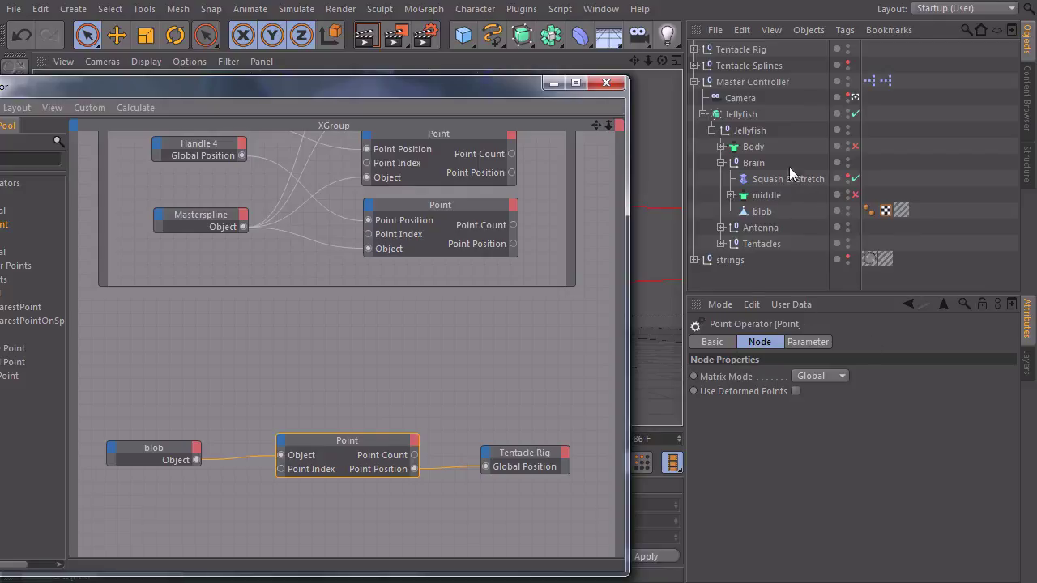
pyautogui.click(799, 392)
pyautogui.moveTo(422, 86); pyautogui.dragTo(531, 577)
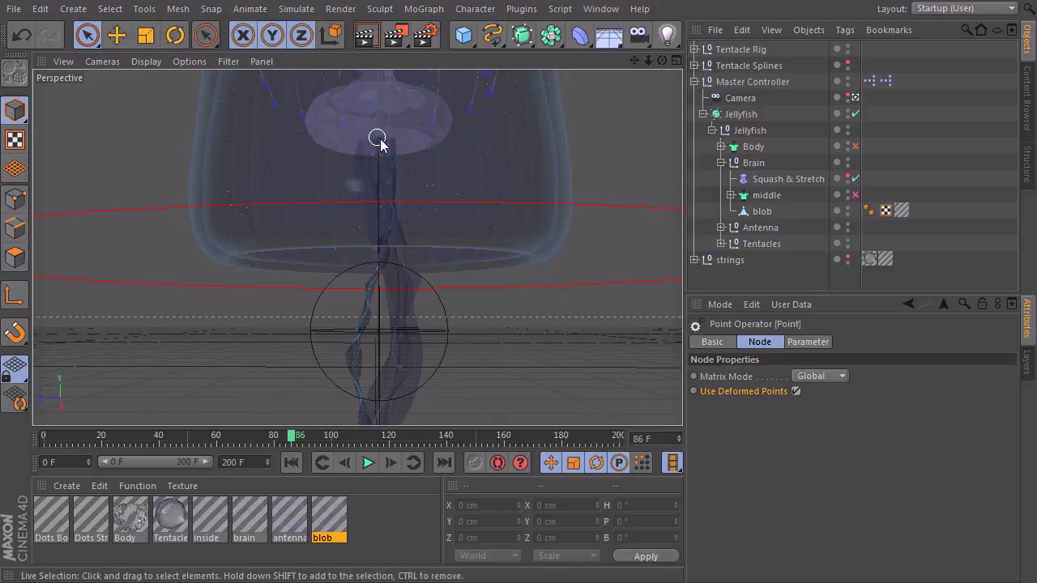
# Step: Replay the animation from frame 0 to check the tentacle attachment, and return to the first frame
pyautogui.click(293, 463)
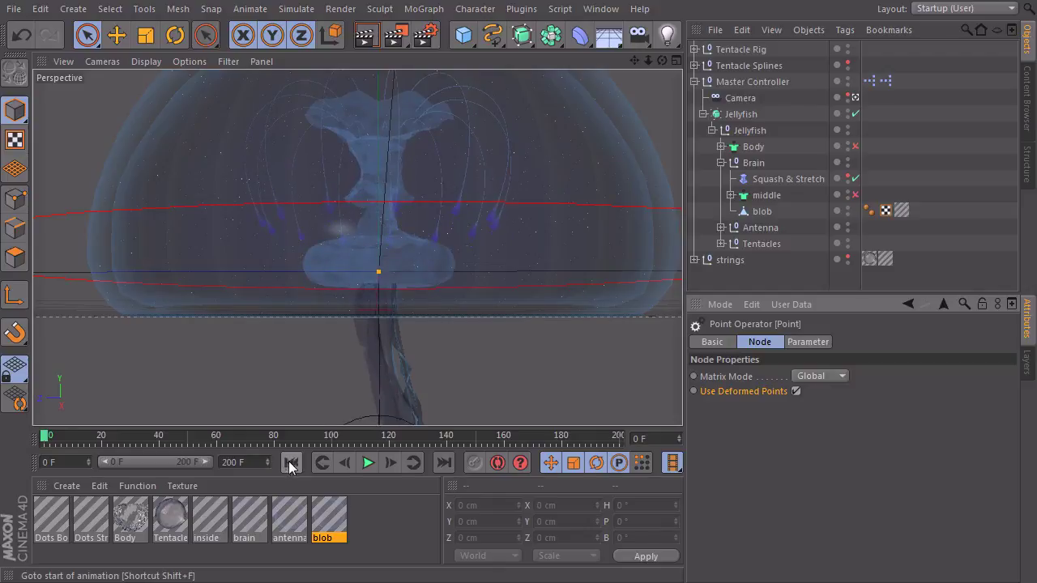
pyautogui.click(367, 463)
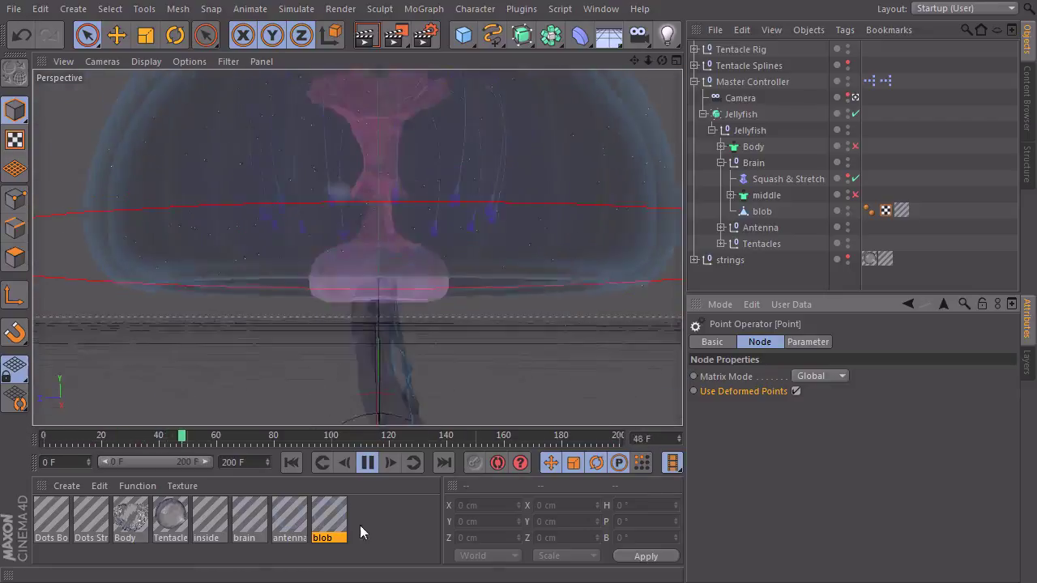
pyautogui.click(367, 463)
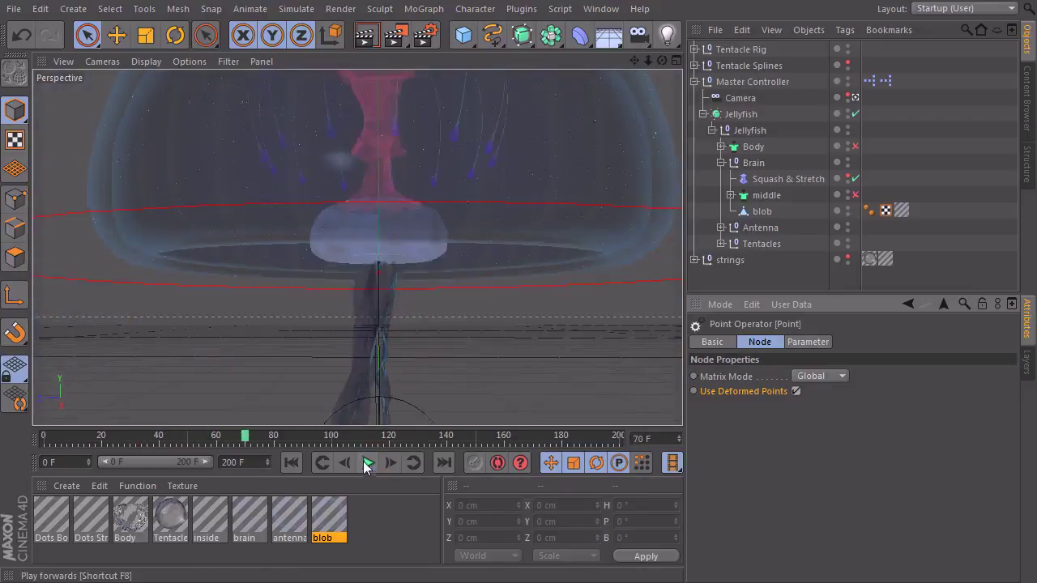
pyautogui.click(293, 462)
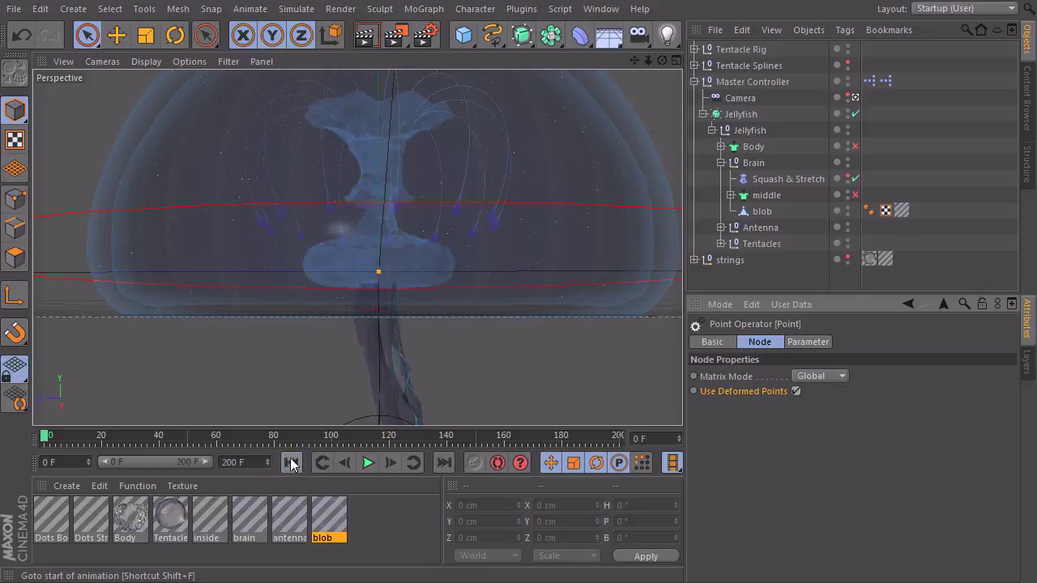
pyautogui.click(292, 464)
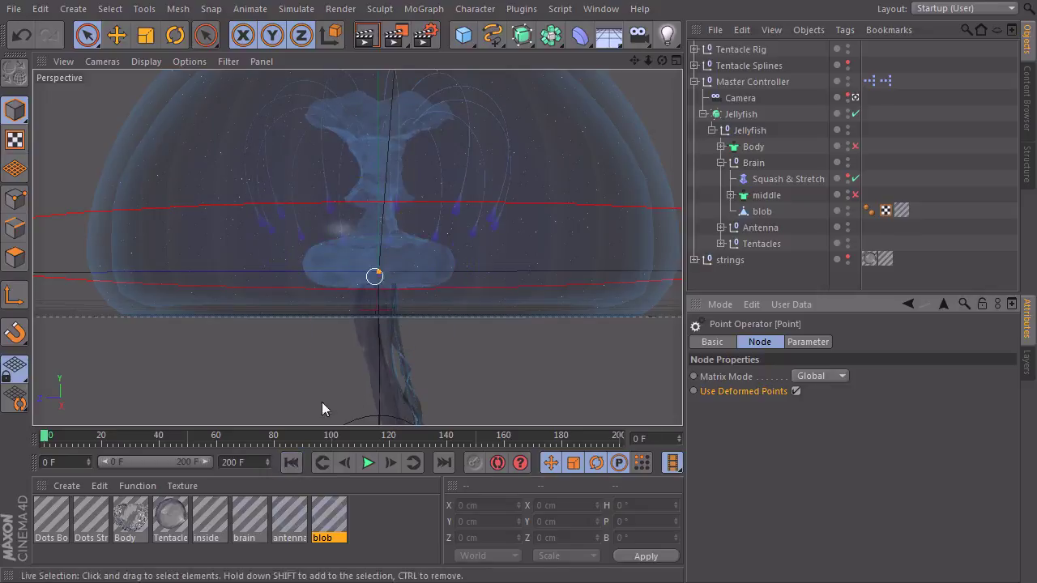
# Step: Tighten the spacing of the blob, Point and Tentacle Rig nodes and remove all three from this XPresso graph
pyautogui.moveTo(365, 580); pyautogui.dragTo(402, 40)
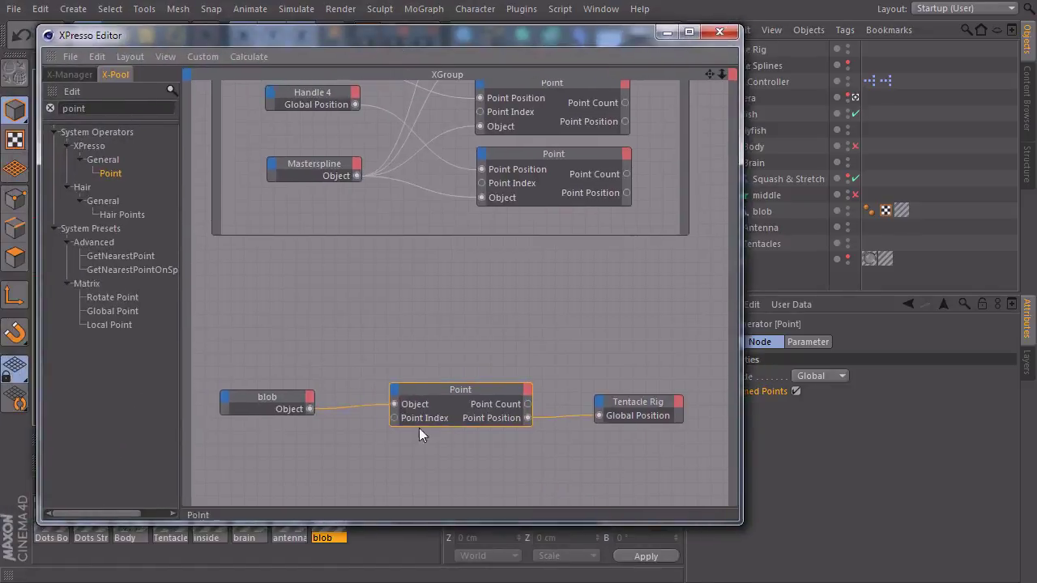
pyautogui.moveTo(281, 405); pyautogui.dragTo(307, 403)
pyautogui.moveTo(646, 408); pyautogui.dragTo(628, 409)
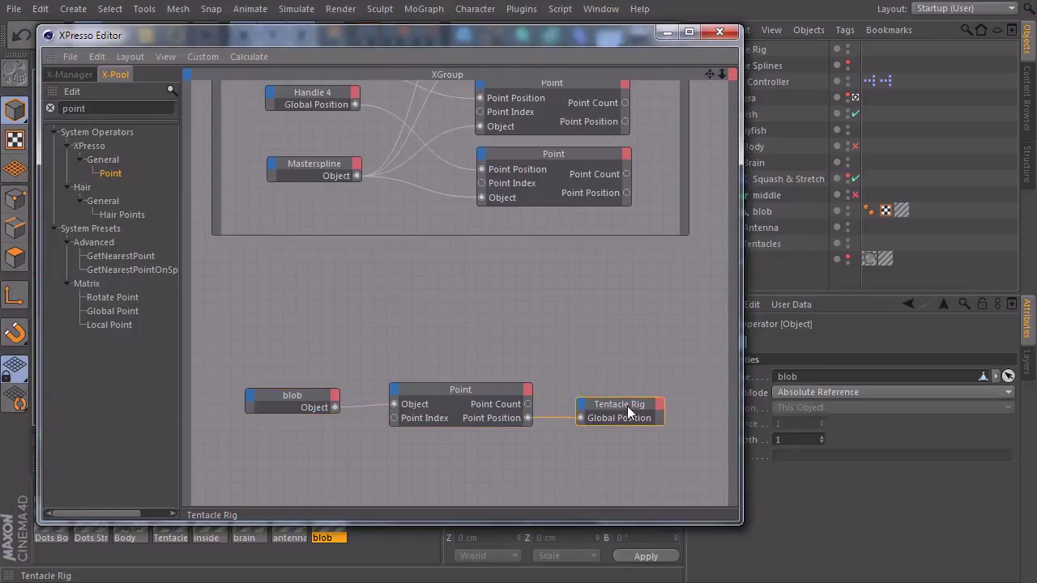
pyautogui.moveTo(212, 483)
pyautogui.mouseDown()
pyautogui.moveTo(741, 340)
pyautogui.moveTo(709, 347)
pyautogui.mouseUp()
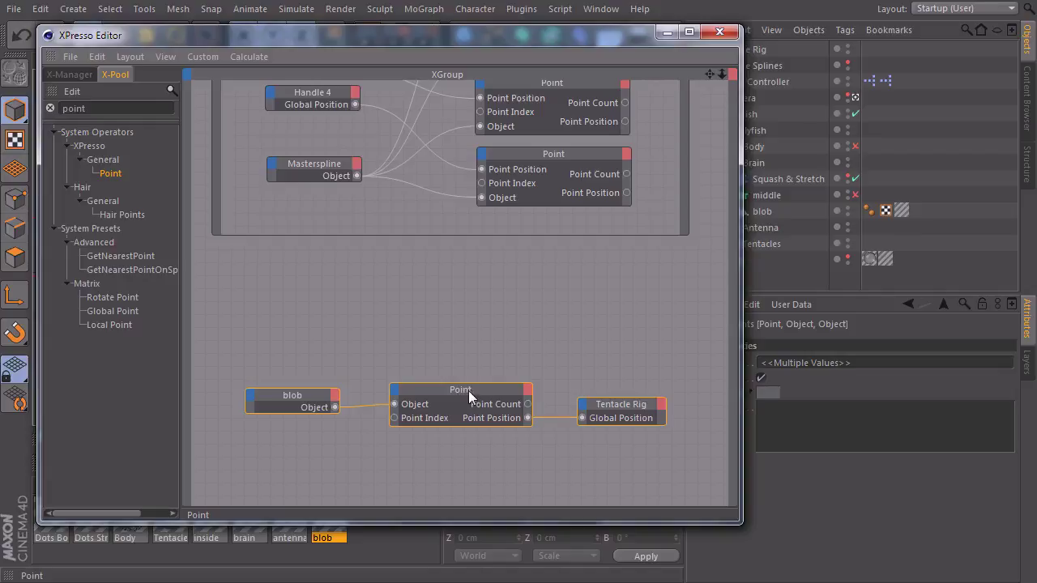
pyautogui.press('Delete')
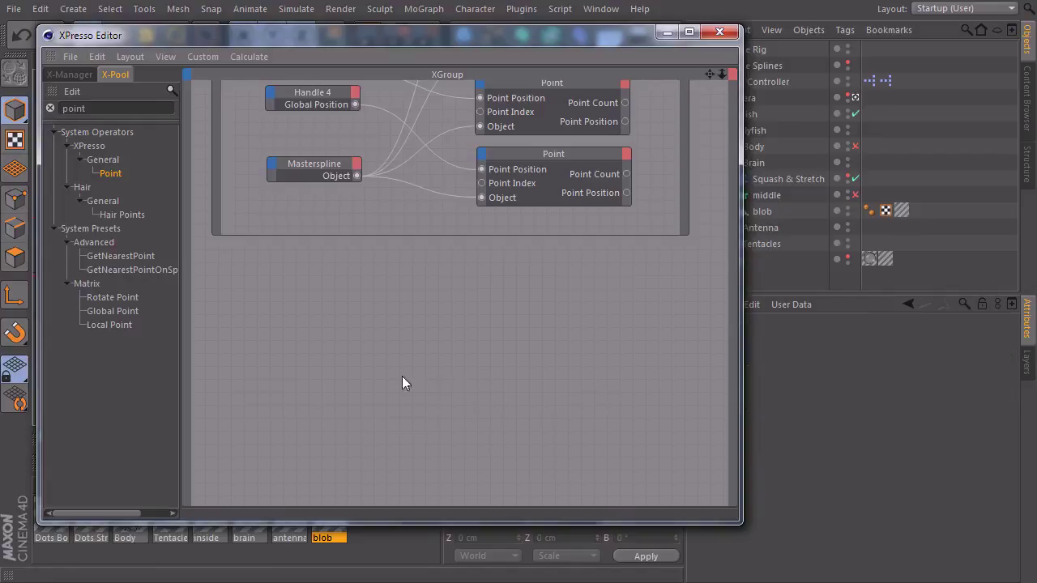
pyautogui.moveTo(412, 40); pyautogui.dragTo(389, 38)
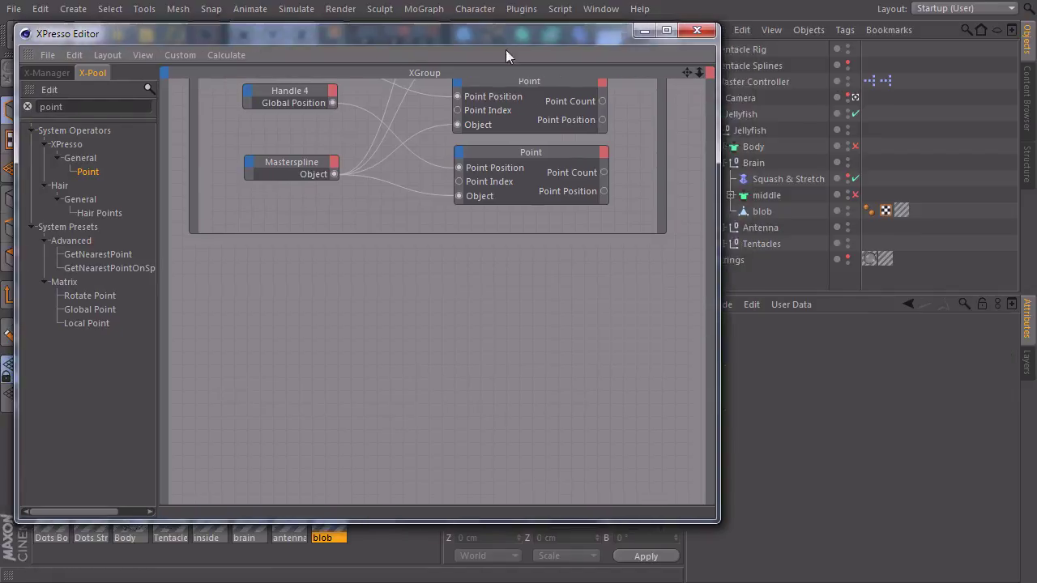
# Step: Open the Master Controller's other XPresso tag in a widened editor, showing the empty area below the Memory and Range Mapper chains
pyautogui.click(869, 81)
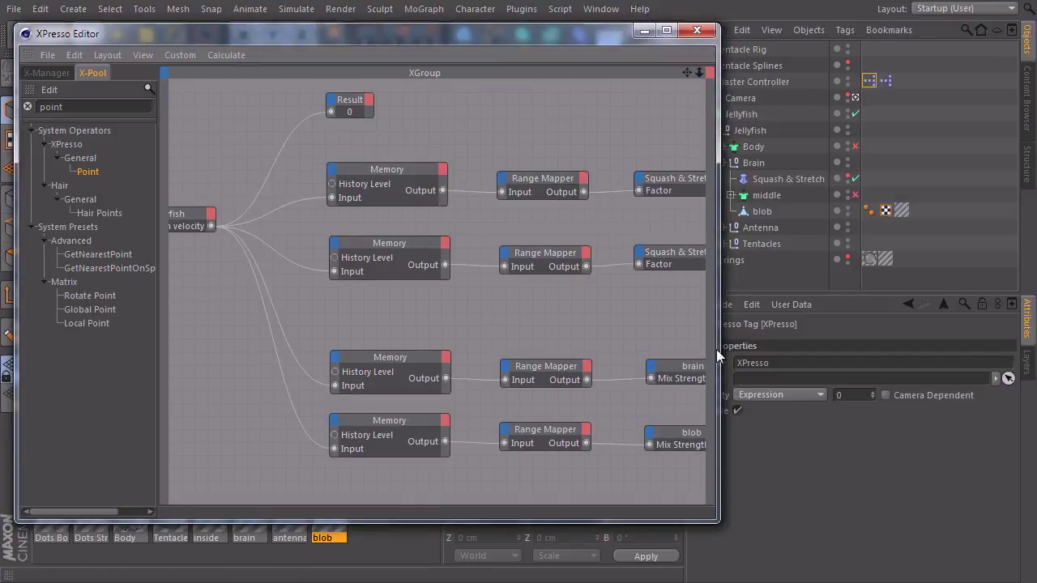
pyautogui.moveTo(720, 342); pyautogui.dragTo(964, 336)
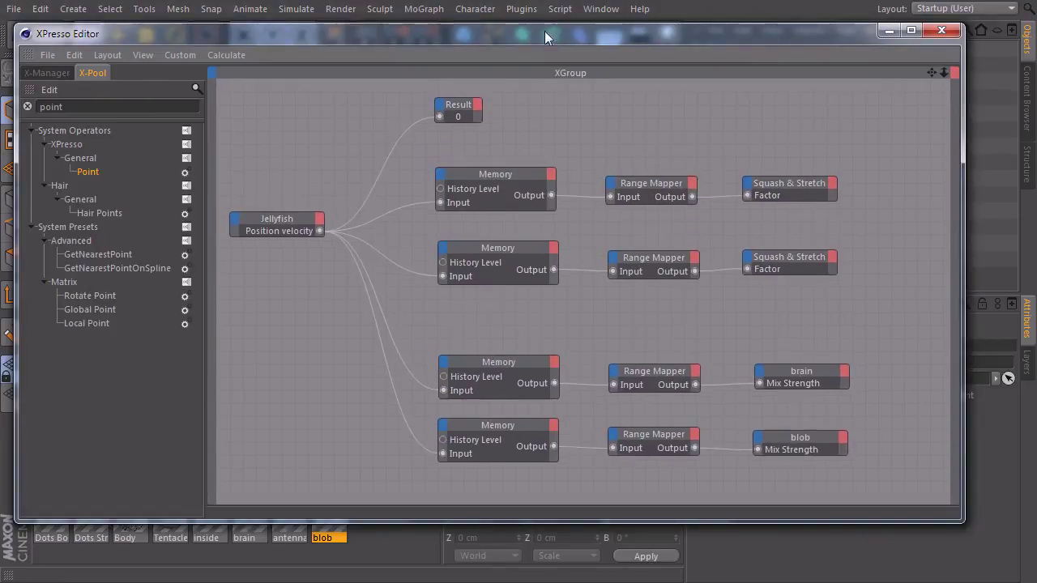
pyautogui.moveTo(544, 31); pyautogui.dragTo(549, 14)
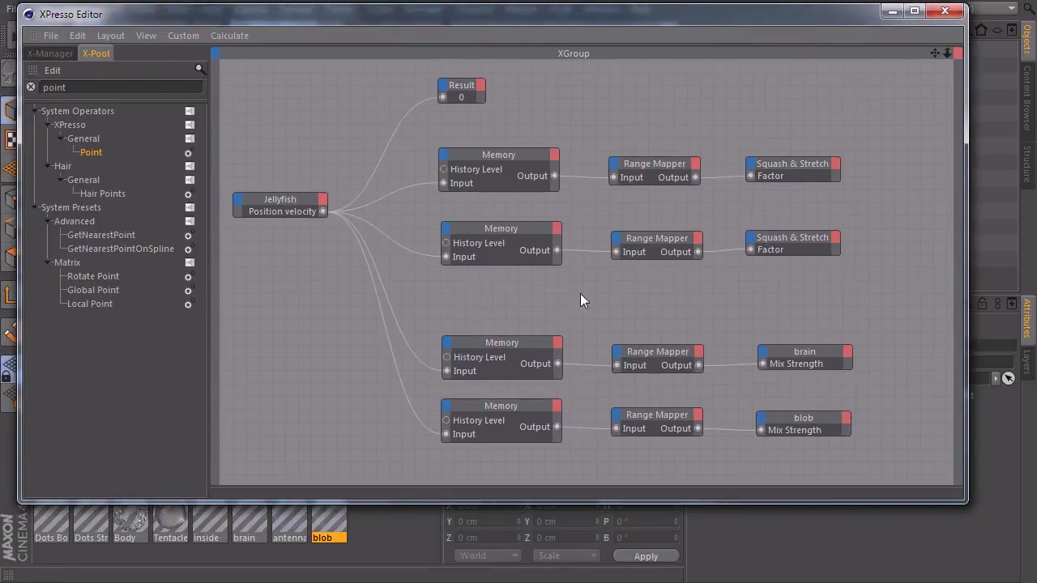
pyautogui.moveTo(526, 389); pyautogui.dragTo(555, 169, button='middle')
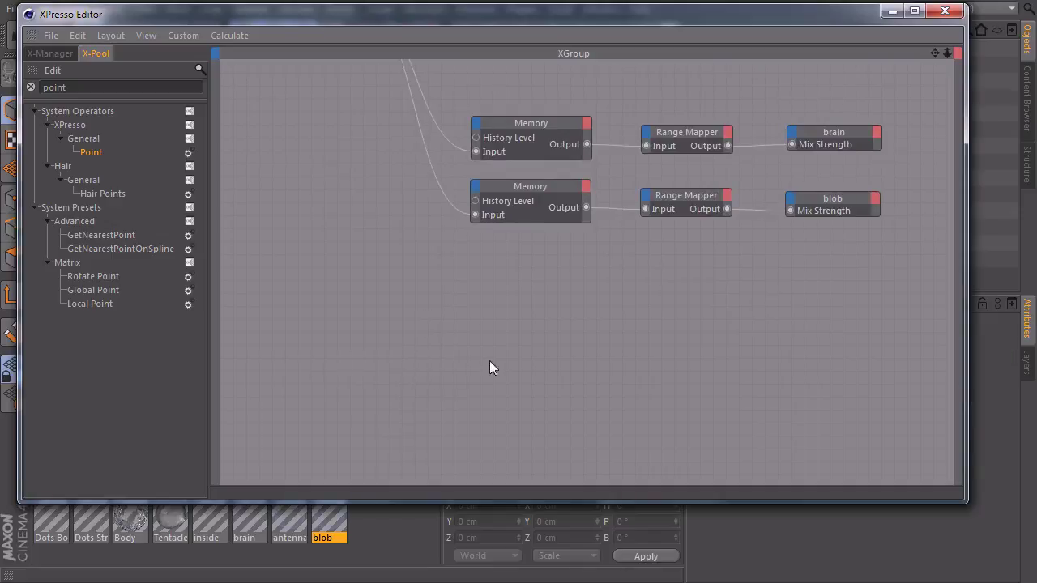
# Step: Paste the blob, Point and Tentacle Rig nodes into the empty area below the Memory and Range Mapper chains
pyautogui.keyDown('alt'); pyautogui.moveTo(729, 292); pyautogui.dragTo(453, 321, button='right'); pyautogui.keyUp('alt')
pyautogui.keyDown('alt'); pyautogui.moveTo(624, 348); pyautogui.dragTo(471, 367, button='right'); pyautogui.keyUp('alt')
pyautogui.keyDown('alt'); pyautogui.moveTo(607, 422); pyautogui.dragTo(589, 359, button='middle'); pyautogui.keyUp('alt')
pyautogui.moveTo(600, 387); pyautogui.dragTo(542, 277)
pyautogui.scroll(5, 506, 293)
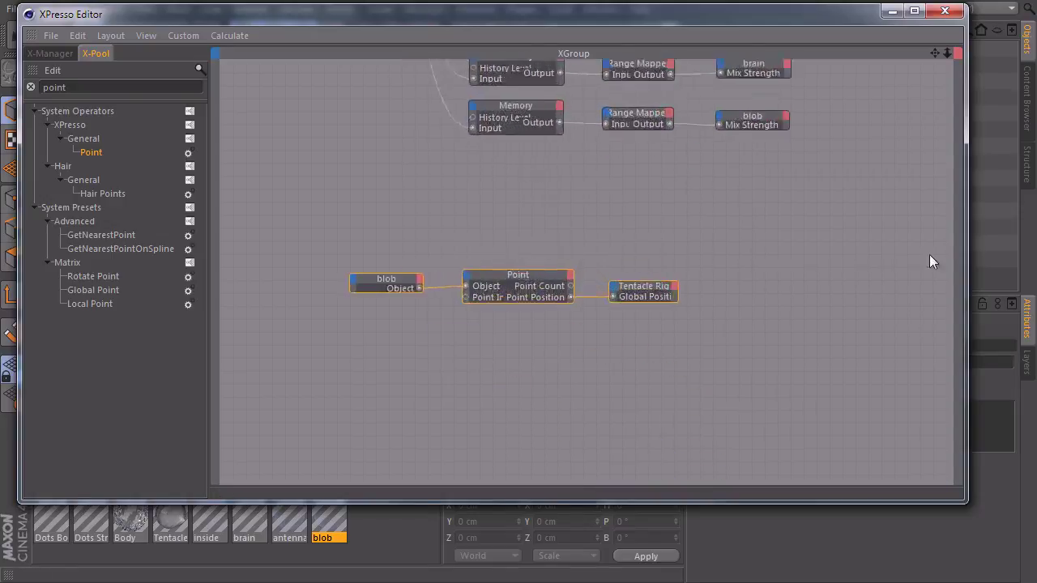
pyautogui.keyDown('alt'); pyautogui.moveTo(510, 311); pyautogui.dragTo(581, 320, button='middle'); pyautogui.keyUp('alt')
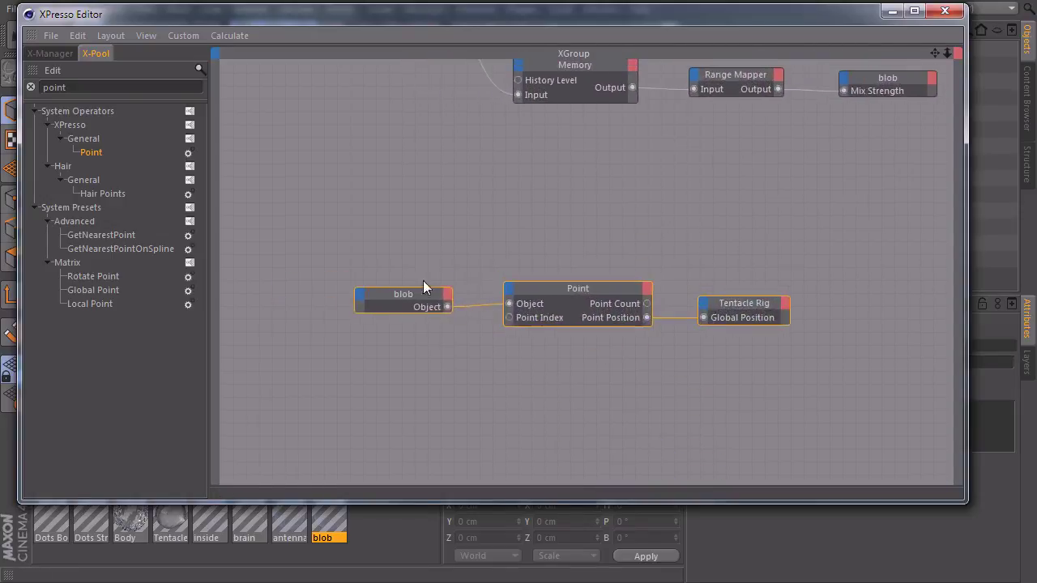
# Step: Convert the Jellyfish velocity network, with its Result, Memory, Range Mapper and output nodes, into one XGroup and select that group
pyautogui.moveTo(729, 21); pyautogui.dragTo(751, 59)
pyautogui.keyDown('alt'); pyautogui.moveTo(628, 246); pyautogui.dragTo(580, 402, button='middle'); pyautogui.keyUp('alt')
pyautogui.keyDown('alt'); pyautogui.moveTo(667, 170); pyautogui.dragTo(666, 355, button='middle'); pyautogui.keyUp('alt')
pyautogui.moveTo(244, 98); pyautogui.dragTo(953, 511)
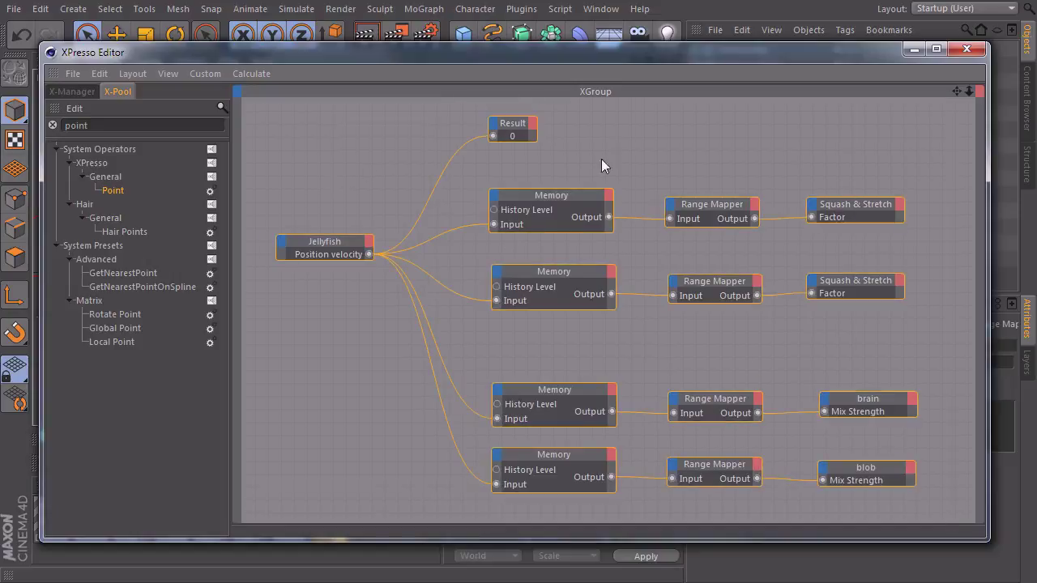
pyautogui.rightClick(551, 194)
pyautogui.click(587, 205)
pyautogui.click(958, 165)
pyautogui.click(578, 98)
# Step: Name the new XGroup Speed Calculations and give it an orange title color
pyautogui.moveTo(675, 53); pyautogui.dragTo(306, 69)
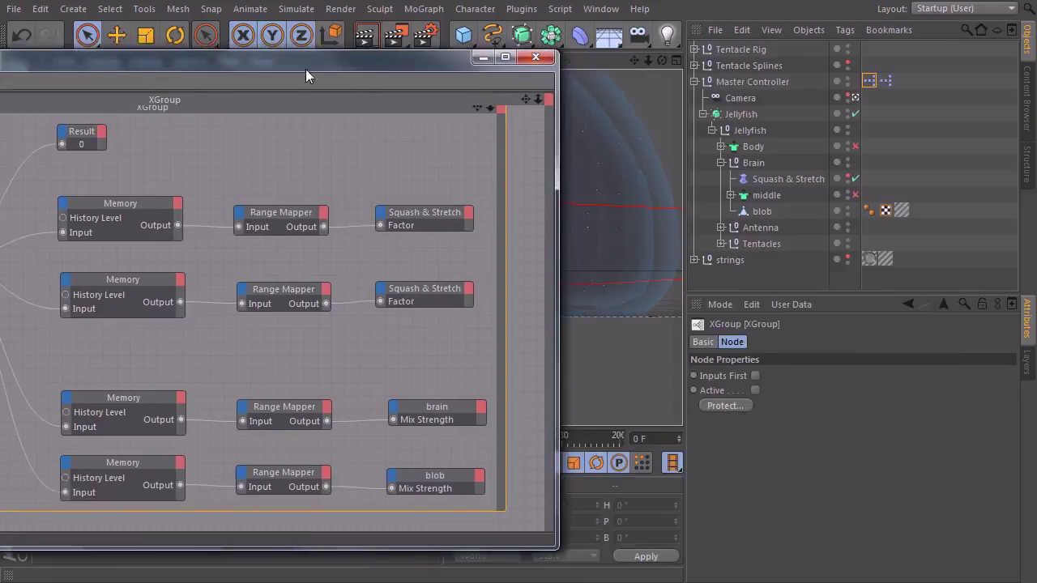
pyautogui.click(704, 342)
pyautogui.write('Speed Calculations')
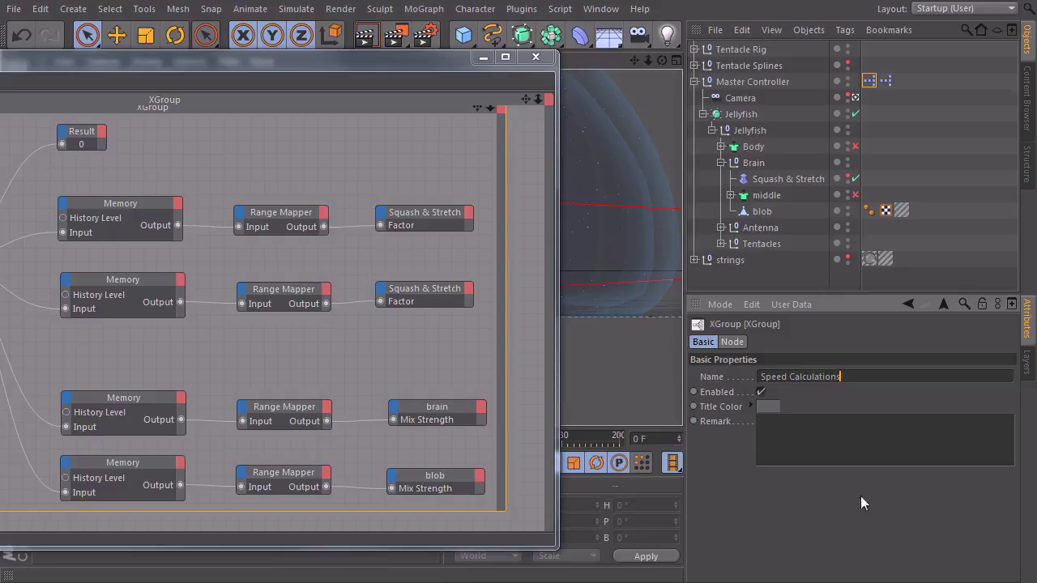
pyautogui.click(768, 406)
pyautogui.moveTo(755, 348); pyautogui.dragTo(780, 354)
pyautogui.click(743, 483)
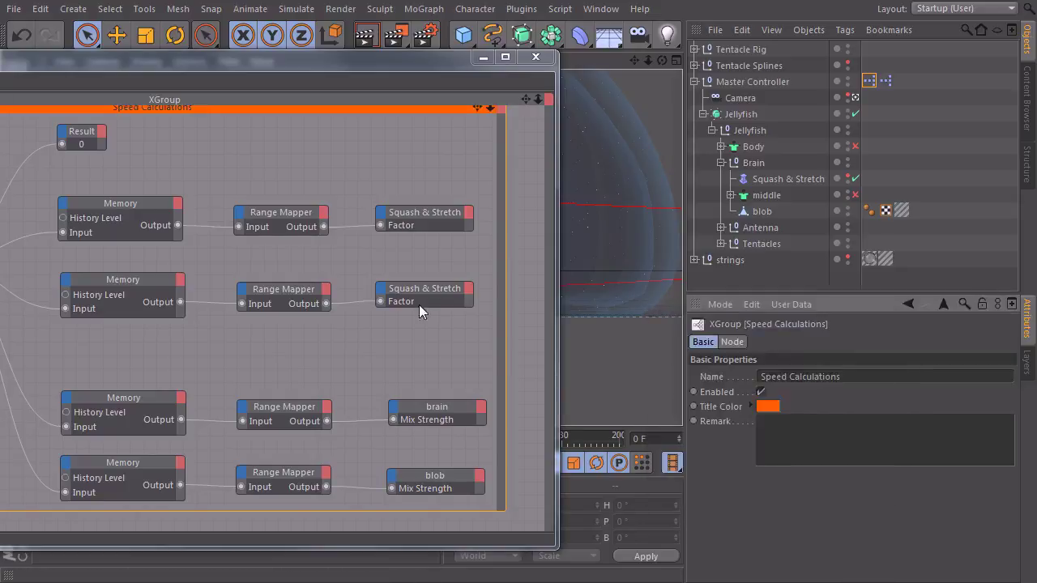
# Step: Reposition the blob, Point and Tentacle Rig nodes below the Speed Calculations group and select the Point node
pyautogui.moveTo(186, 57); pyautogui.dragTo(598, 48)
pyautogui.scroll(-6, 494, 438)
pyautogui.moveTo(303, 258); pyautogui.dragTo(899, 478)
pyautogui.moveTo(664, 50); pyautogui.dragTo(690, 47)
pyautogui.moveTo(556, 325); pyautogui.dragTo(503, 298)
pyautogui.click(494, 257)
pyautogui.moveTo(339, 293); pyautogui.dragTo(322, 292)
pyautogui.click(485, 290)
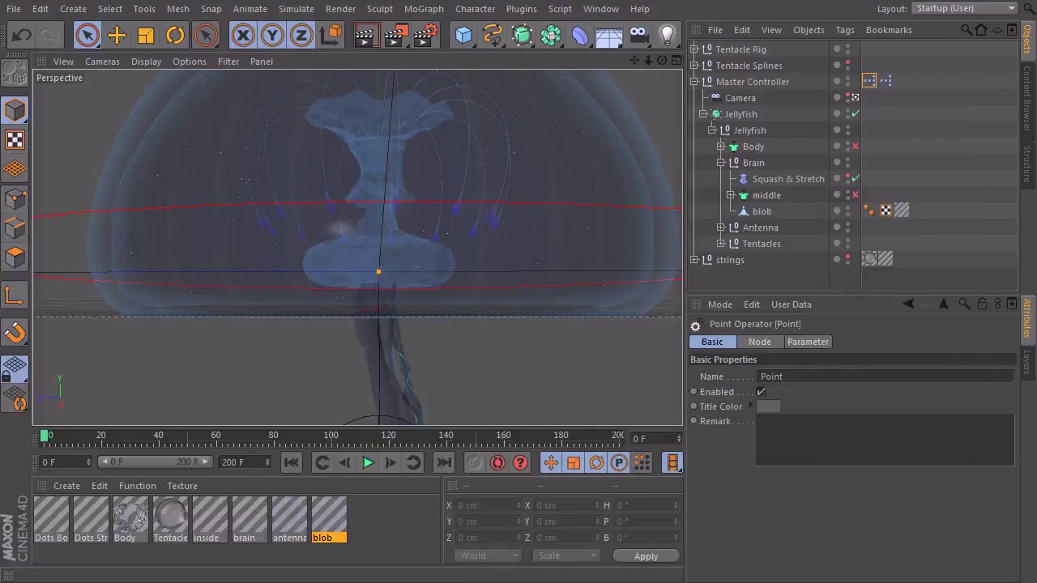
# Step: Play the animation and compare the priority settings of the Master Controller's two XPresso tags
pyautogui.click(368, 463)
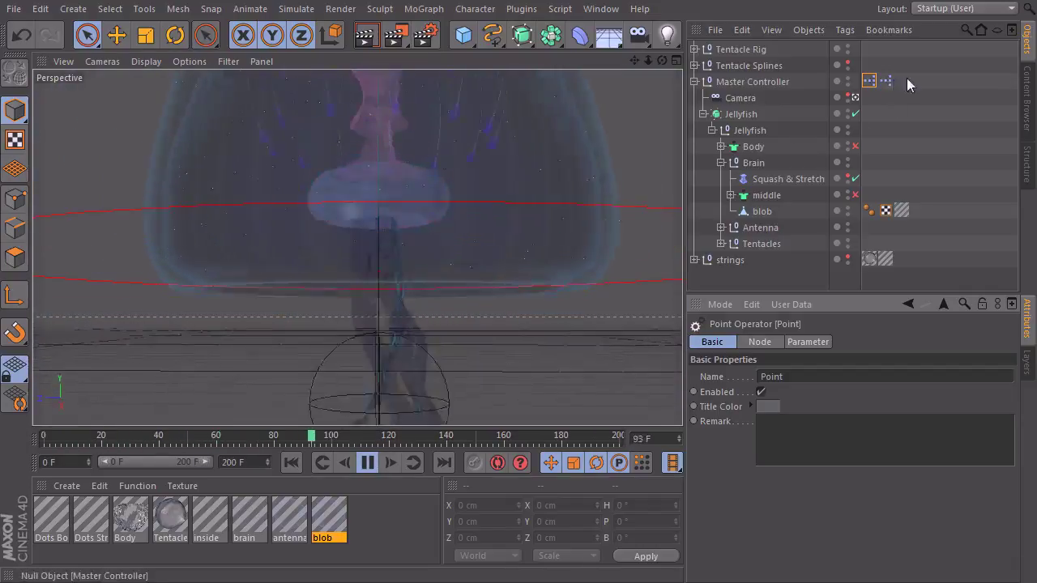
pyautogui.click(899, 85)
pyautogui.click(884, 81)
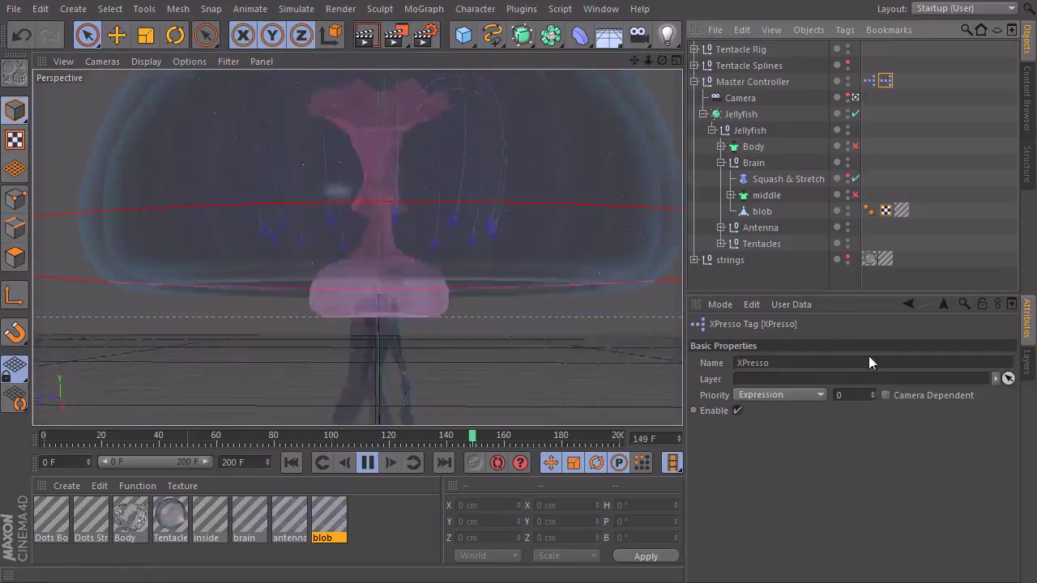
pyautogui.click(870, 81)
pyautogui.click(885, 81)
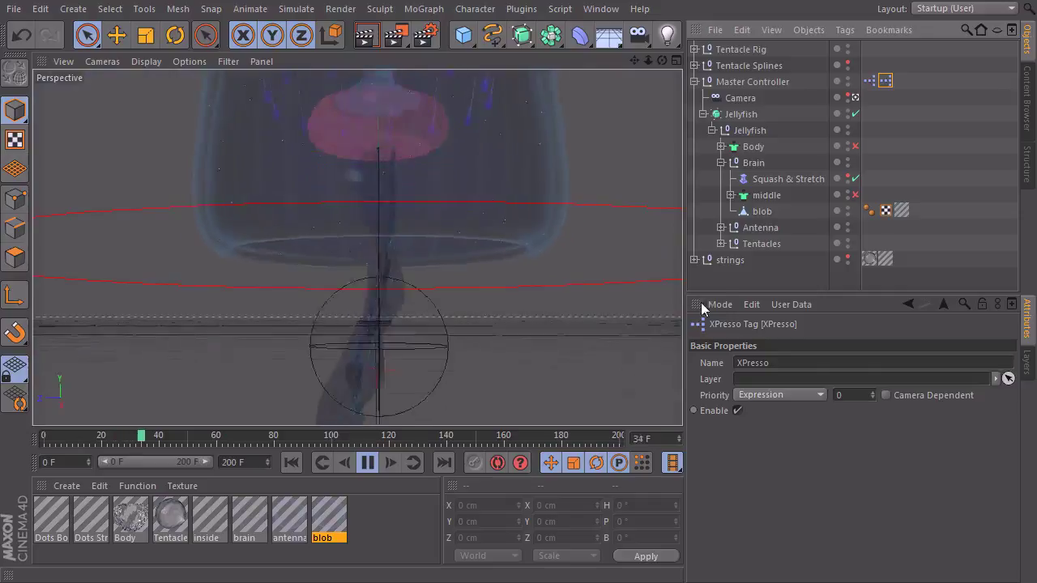
pyautogui.click(868, 81)
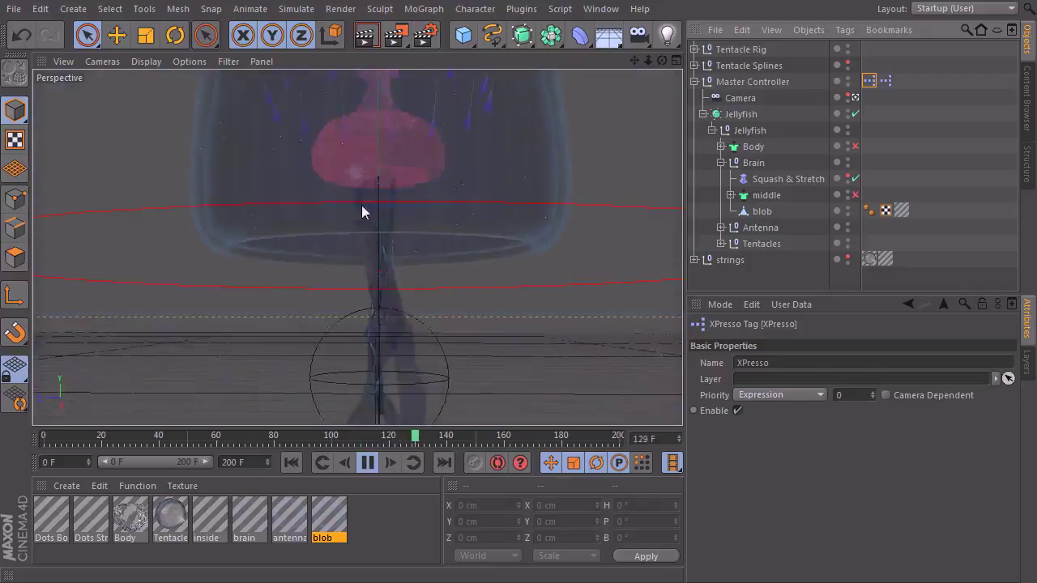
pyautogui.click(907, 86)
# Step: Examine the node graphs in both of the Master Controller's XPresso tags to see which one must be evaluated last, and close the editor
pyautogui.doubleClick(888, 81)
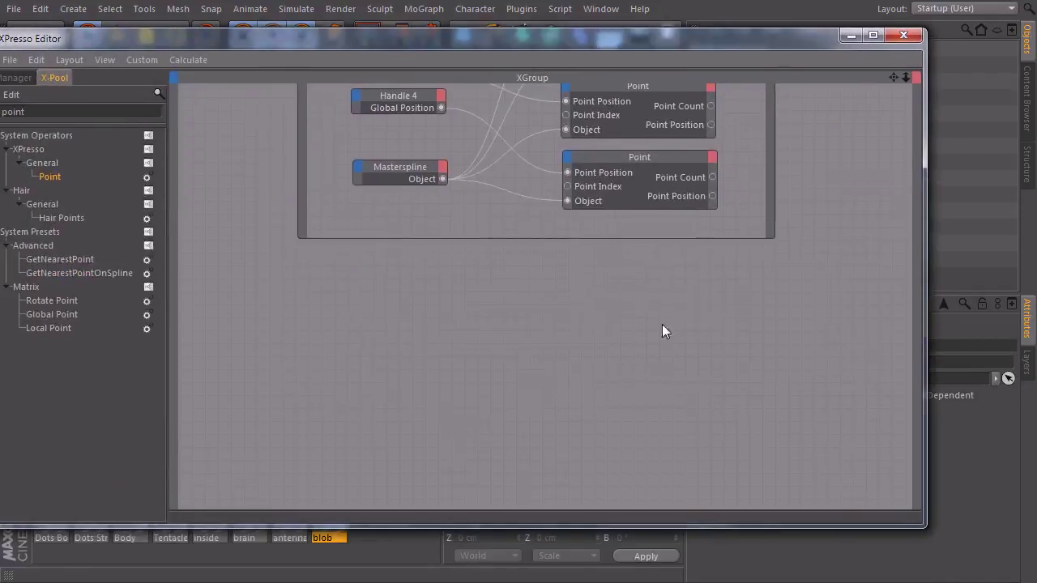
pyautogui.keyDown('alt'); pyautogui.moveTo(592, 251); pyautogui.dragTo(550, 505, button='middle'); pyautogui.keyUp('alt')
pyautogui.keyDown('alt'); pyautogui.moveTo(631, 278); pyautogui.dragTo(635, 392, button='middle'); pyautogui.keyUp('alt')
pyautogui.keyDown('alt'); pyautogui.moveTo(562, 191); pyautogui.dragTo(594, 305, button='middle'); pyautogui.keyUp('alt')
pyautogui.moveTo(722, 30); pyautogui.dragTo(795, 4)
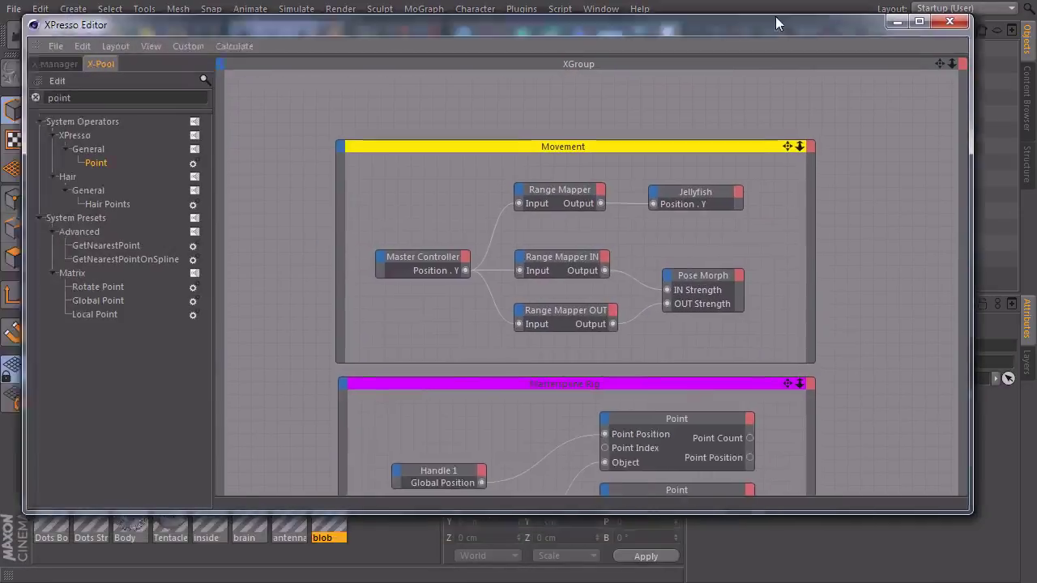
pyautogui.moveTo(736, 16); pyautogui.dragTo(675, 374)
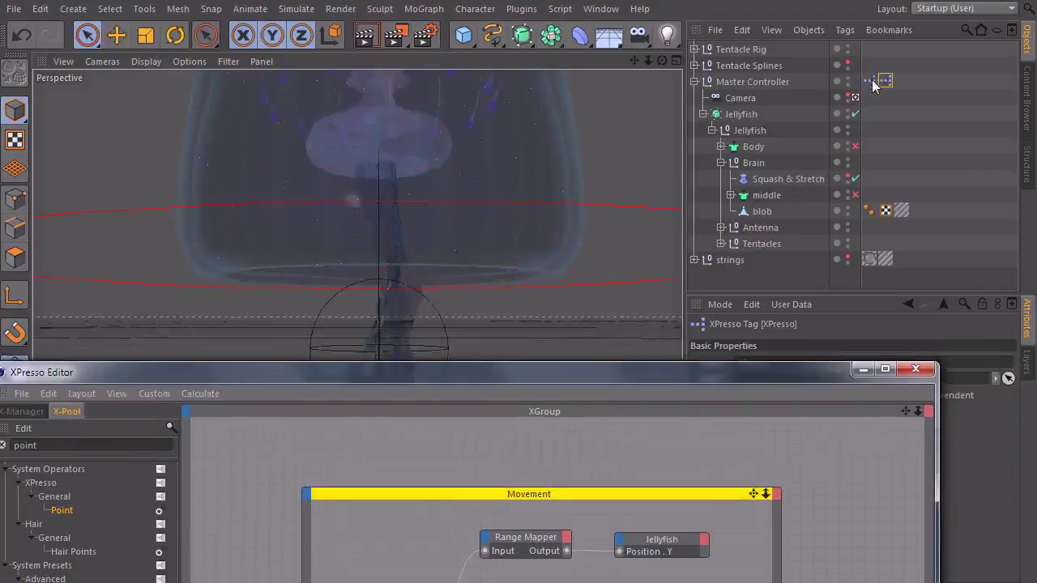
pyautogui.moveTo(557, 377); pyautogui.dragTo(582, 81)
pyautogui.keyDown('alt'); pyautogui.moveTo(506, 168); pyautogui.dragTo(501, 397, button='middle'); pyautogui.keyUp('alt')
pyautogui.keyDown('alt'); pyautogui.moveTo(438, 277); pyautogui.dragTo(422, 386, button='middle'); pyautogui.keyUp('alt')
pyautogui.keyDown('alt'); pyautogui.moveTo(582, 431); pyautogui.dragTo(577, 245, button='middle'); pyautogui.keyUp('alt')
pyautogui.keyDown('alt'); pyautogui.moveTo(527, 428); pyautogui.dragTo(545, 349, button='middle'); pyautogui.keyUp('alt')
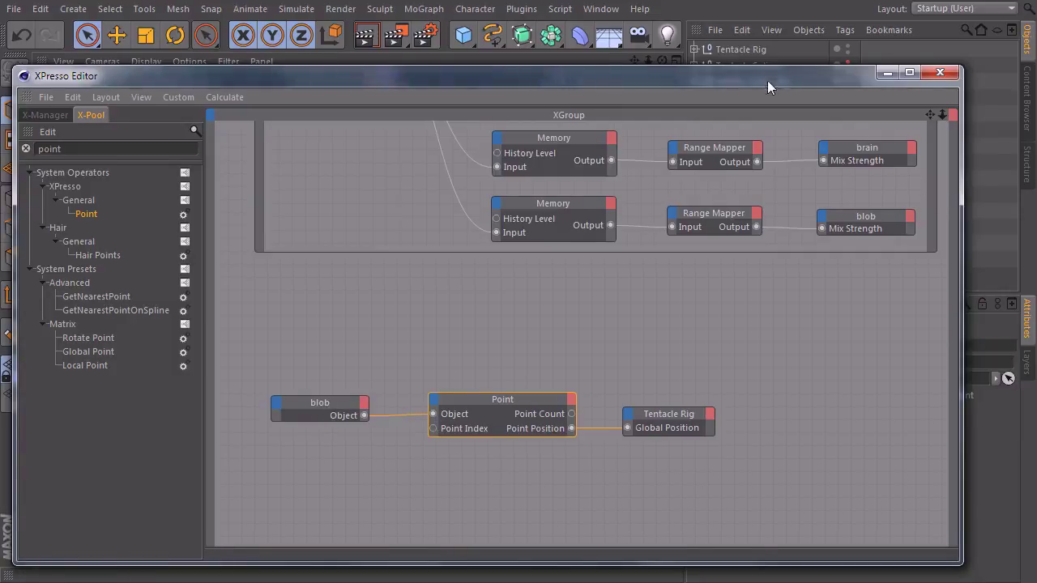
pyautogui.moveTo(768, 81); pyautogui.dragTo(788, 52)
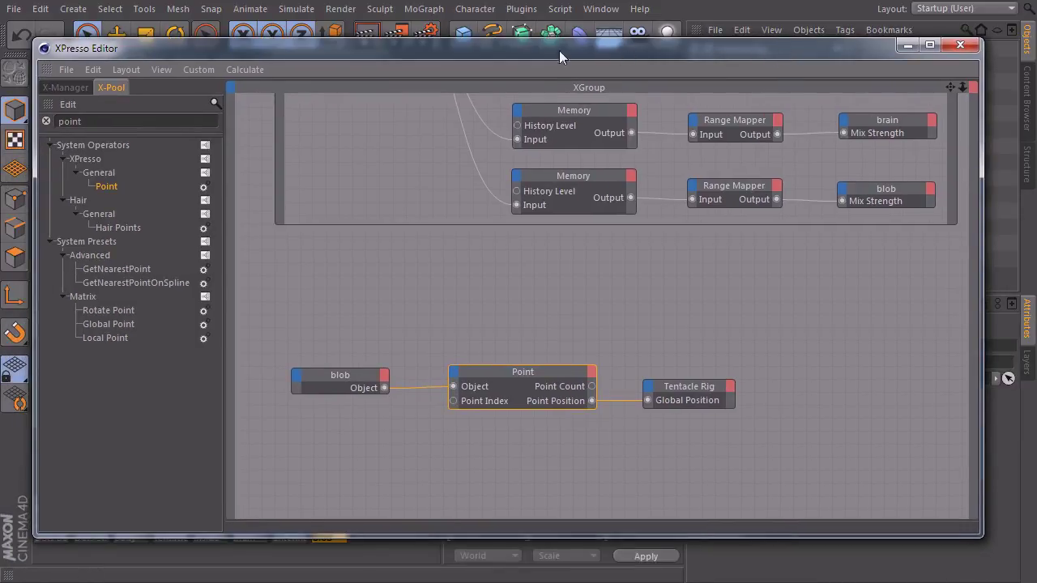
pyautogui.click(960, 45)
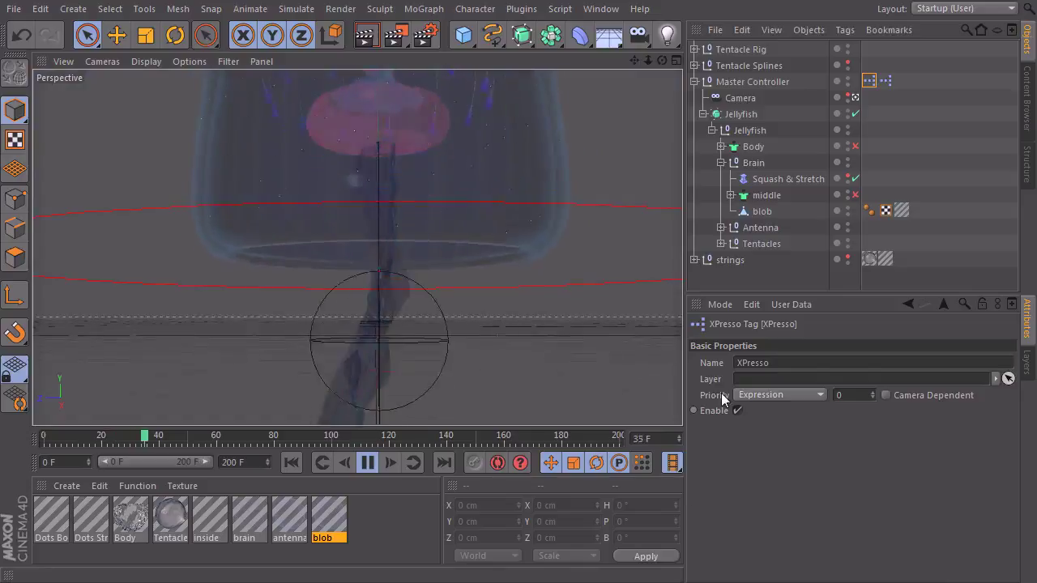
# Step: Set the Expression priority of the XPresso tag containing Speed Calculations to 1, compare it with the other tag, and stop playback
pyautogui.doubleClick(857, 393)
pyautogui.write('1')
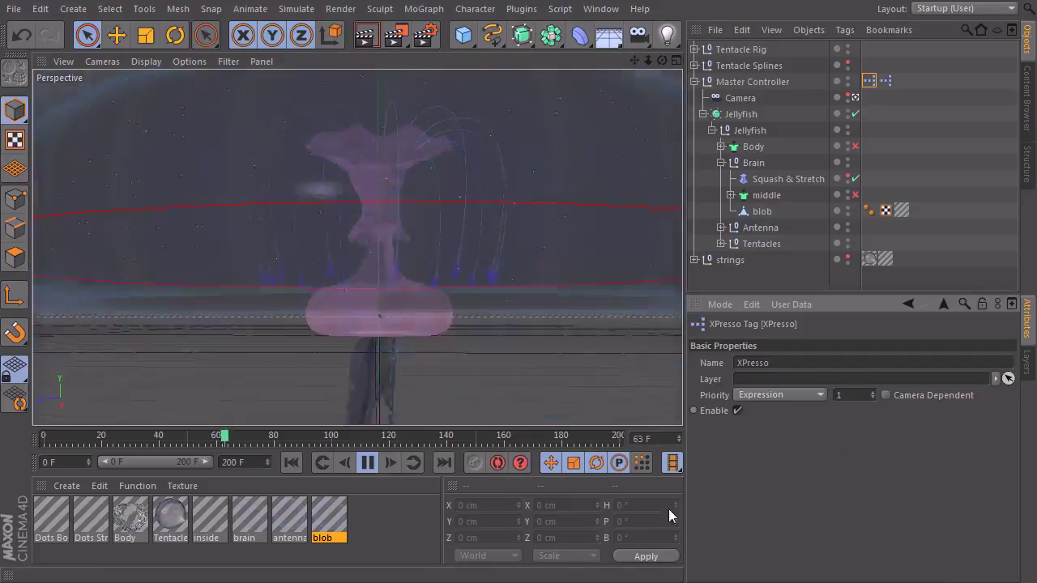
pyautogui.click(885, 82)
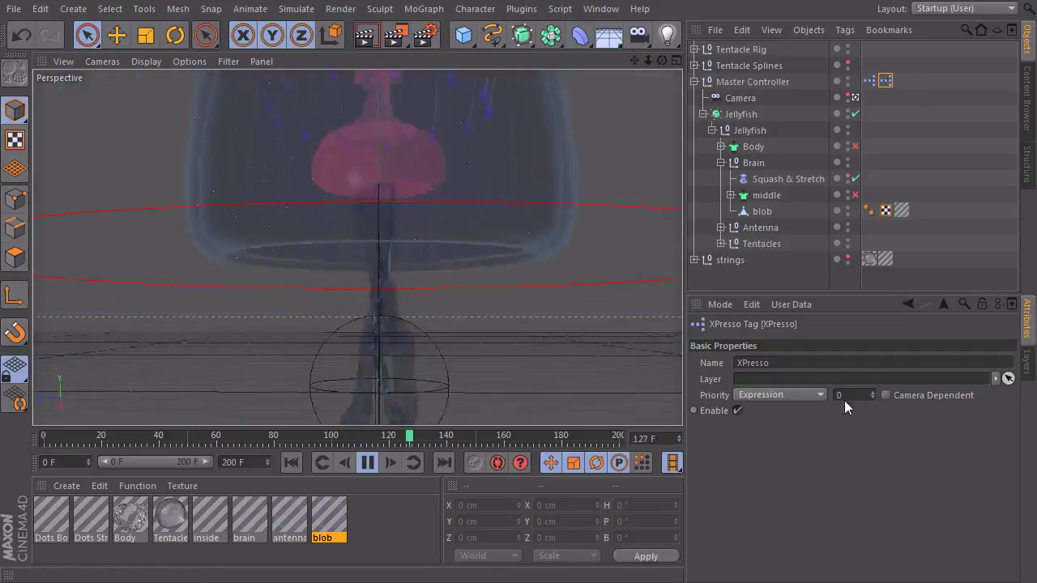
pyautogui.click(870, 80)
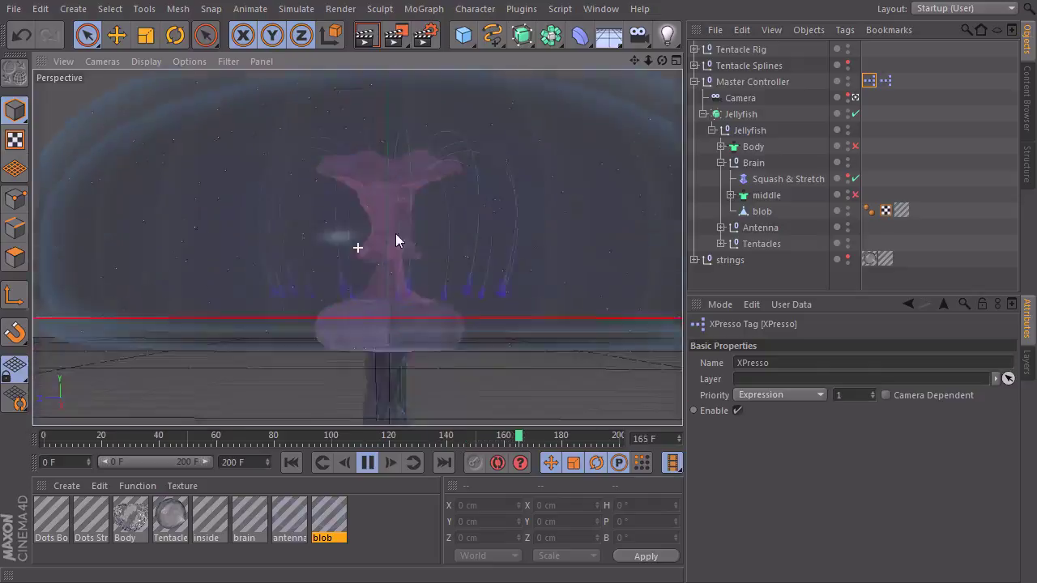
pyautogui.click(367, 462)
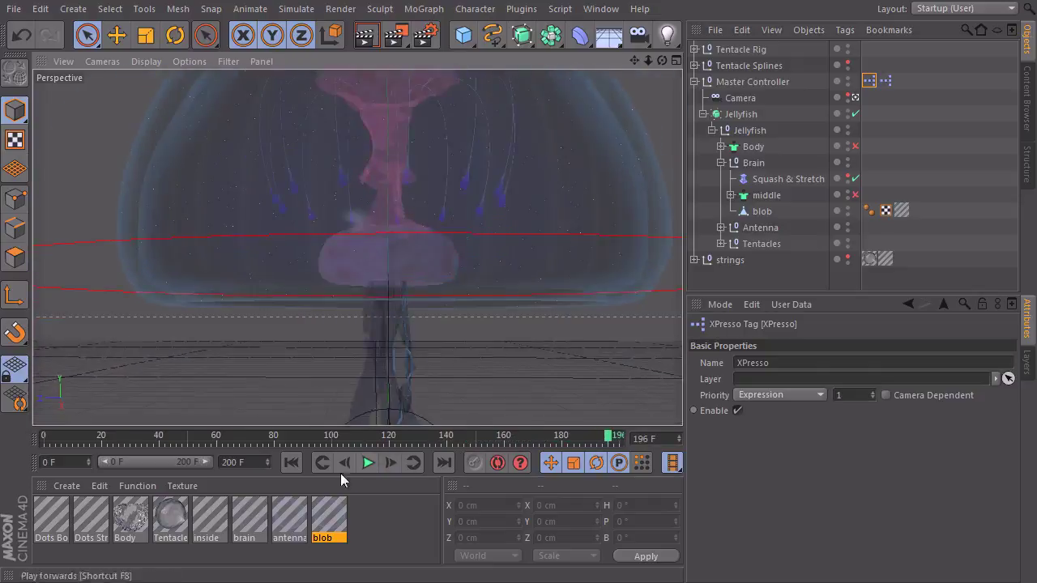
# Step: Leave the scene camera, frame the whole jellyfish with its tentacle handles, preview the opening frames and return to frame 0
pyautogui.click(855, 97)
pyautogui.keyDown('alt'); pyautogui.moveTo(516, 275); pyautogui.dragTo(316, 486, button='right'); pyautogui.keyUp('alt')
pyautogui.keyDown('alt'); pyautogui.moveTo(478, 276); pyautogui.dragTo(362, 326); pyautogui.keyUp('alt')
pyautogui.keyDown('alt'); pyautogui.moveTo(389, 296); pyautogui.dragTo(425, 182, button='middle'); pyautogui.keyUp('alt')
pyautogui.scroll(2, 435, 175)
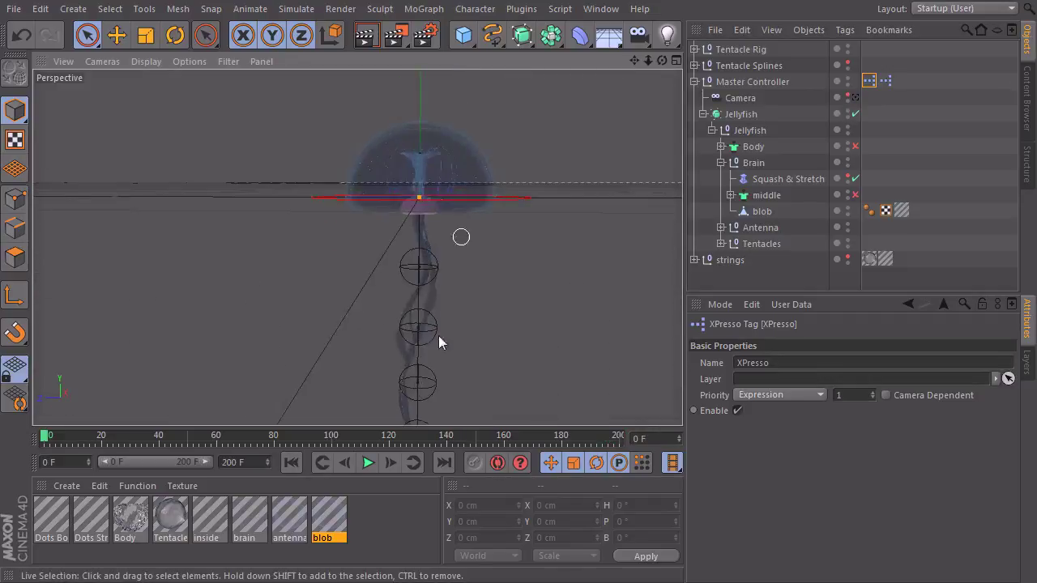
pyautogui.click(367, 463)
pyautogui.click(368, 463)
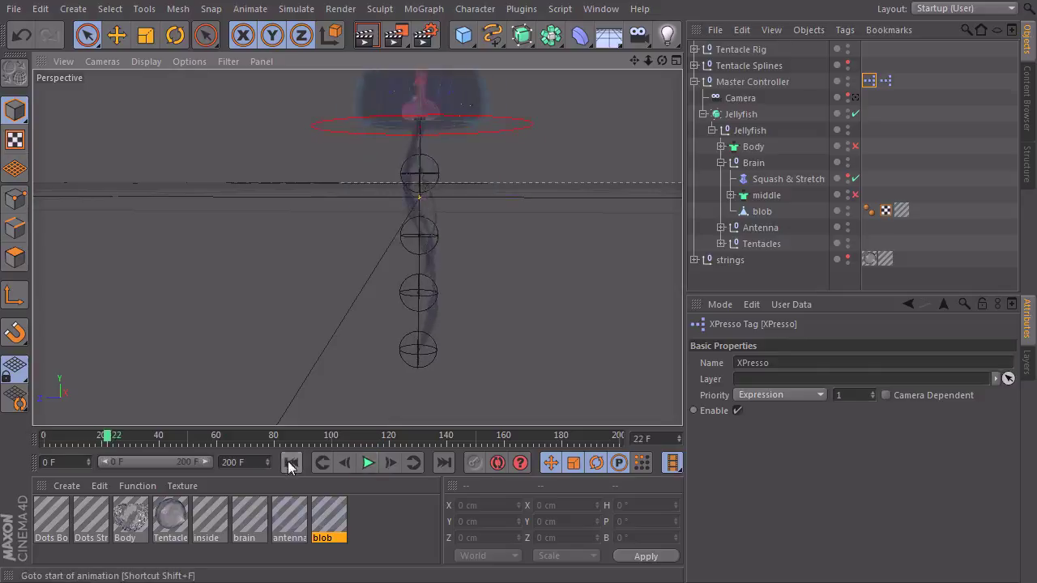
pyautogui.click(290, 463)
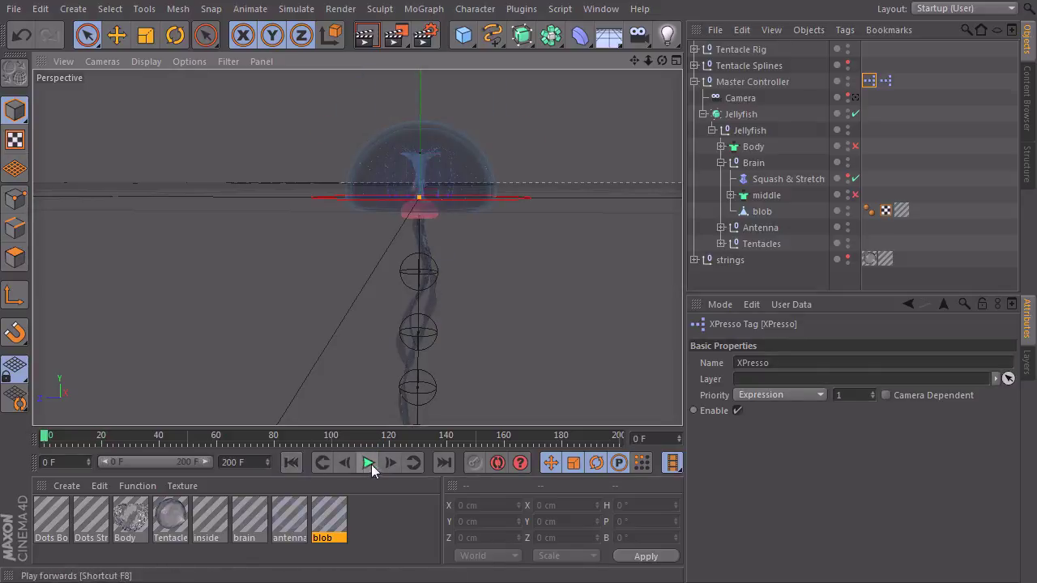
# Step: Replay the animation in short stretches from the first frame to examine how the Tentacle Rig follows the blob
pyautogui.click(369, 467)
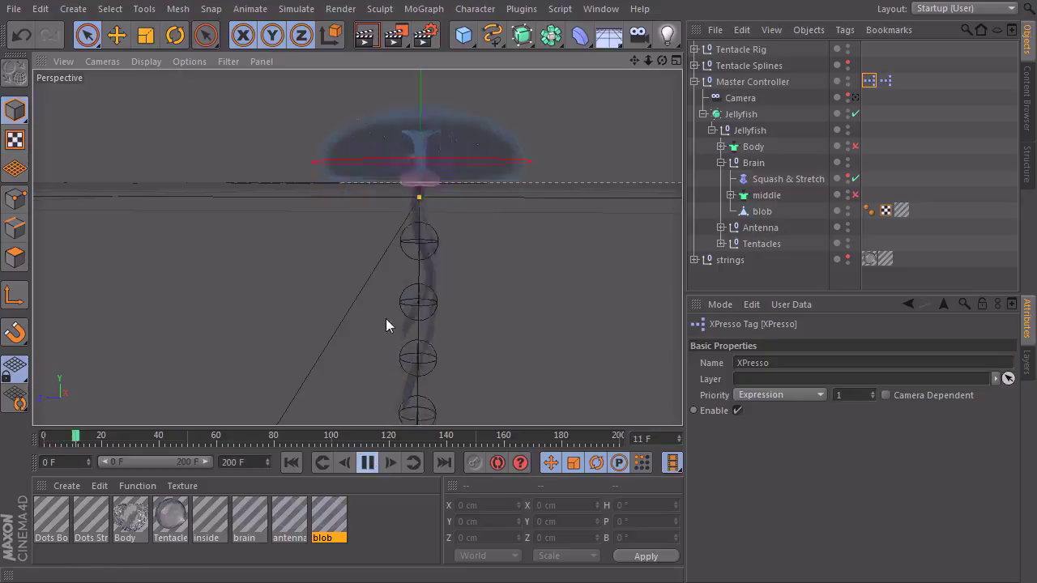
pyautogui.click(368, 465)
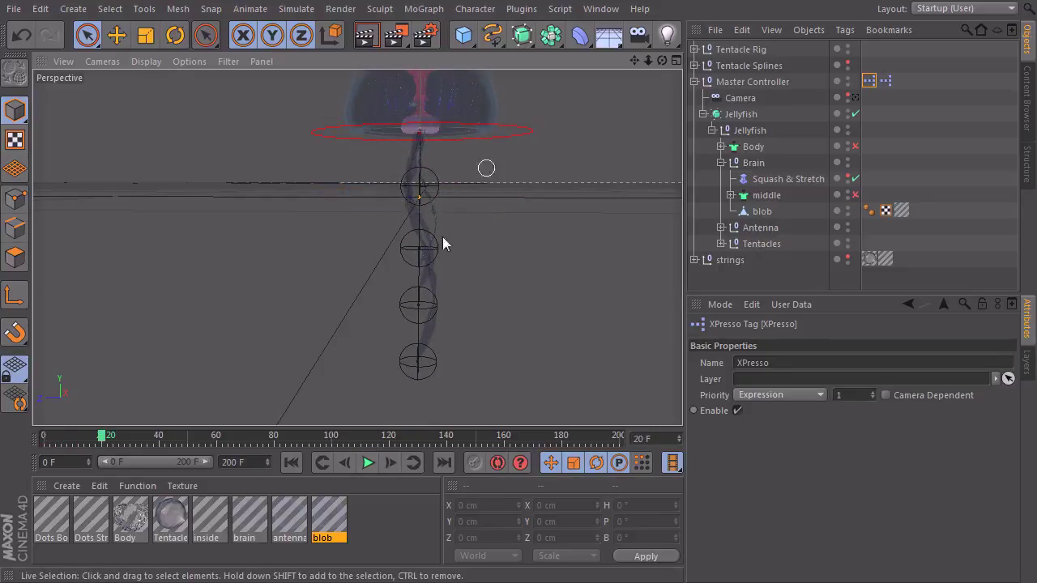
pyautogui.click(369, 463)
pyautogui.click(372, 465)
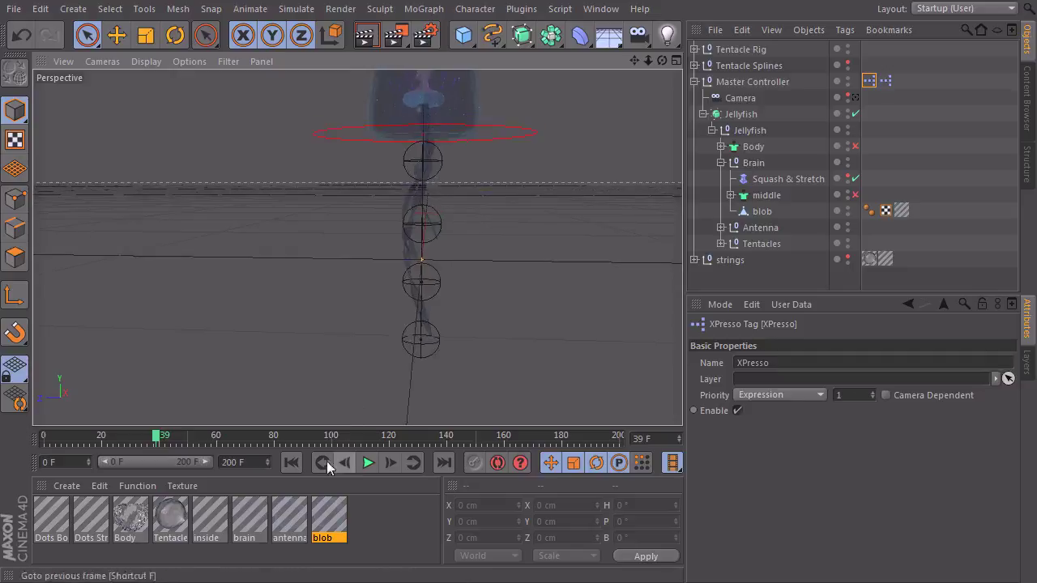
pyautogui.click(290, 463)
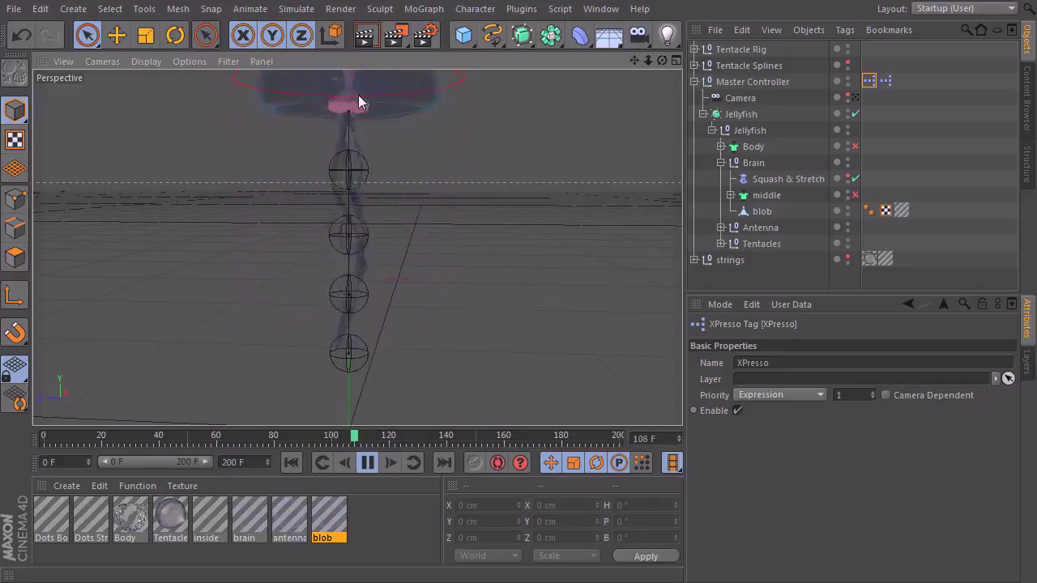
pyautogui.click(367, 462)
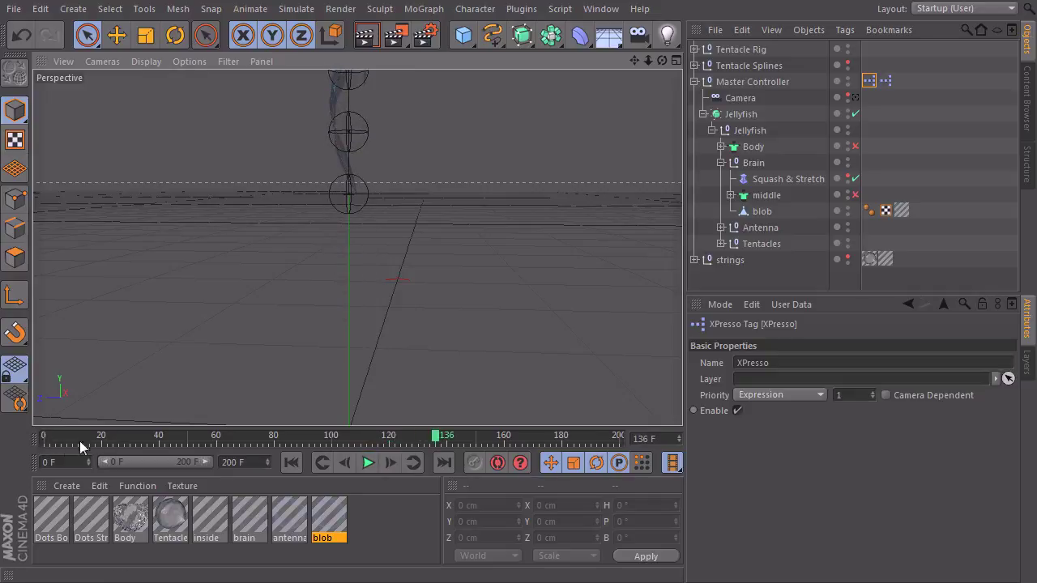
pyautogui.click(292, 467)
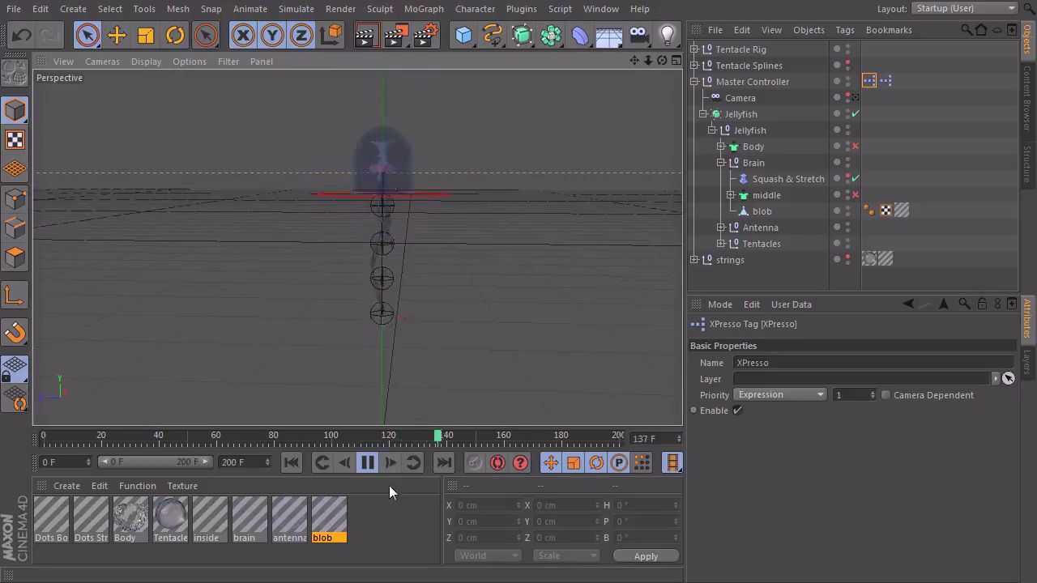
# Step: Deselect everything, collapse the Master Controller hierarchy and stop playback
pyautogui.hotkey('ctrl', 'a')
pyautogui.hotkey('ctrl', 'shift', 'a')
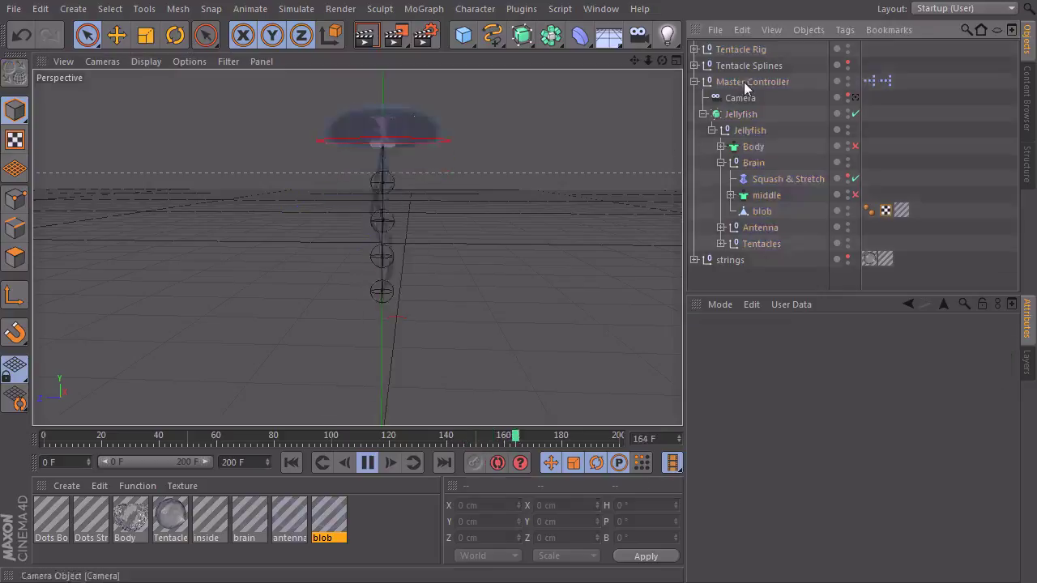
pyautogui.click(694, 81)
pyautogui.click(368, 463)
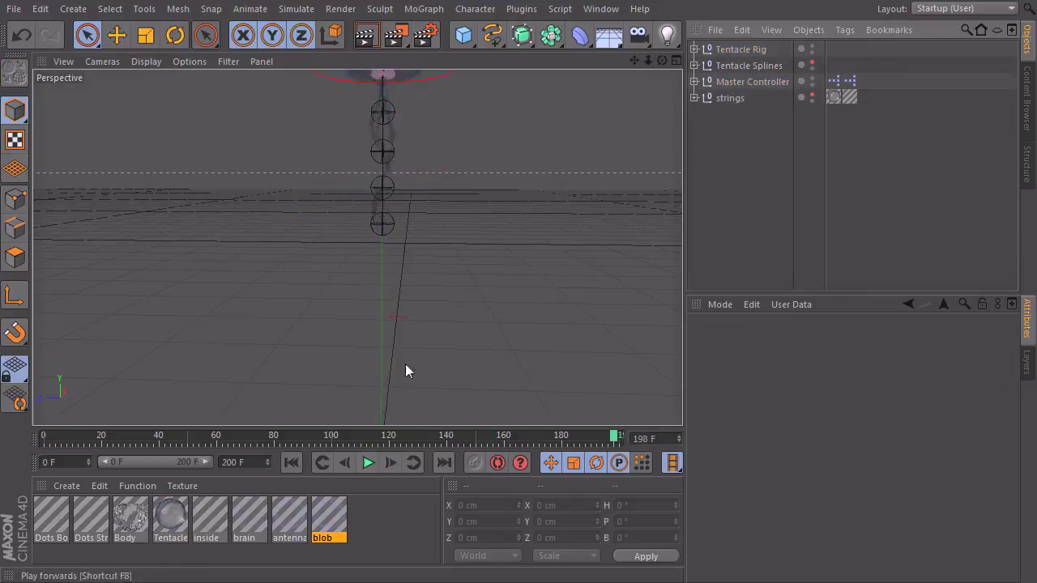
# Step: Try moving the third handle sideways, the lowest to about Z -31.7 cm and the topmost to about Z -5.7 cm, and play the animation
pyautogui.keyDown('alt'); pyautogui.moveTo(440, 243); pyautogui.dragTo(426, 317, button='middle'); pyautogui.keyUp('alt')
pyautogui.keyDown('alt'); pyautogui.moveTo(426, 317); pyautogui.dragTo(391, 264, button='right'); pyautogui.keyUp('alt')
pyautogui.click(365, 264)
pyautogui.moveTo(359, 262); pyautogui.dragTo(415, 243)
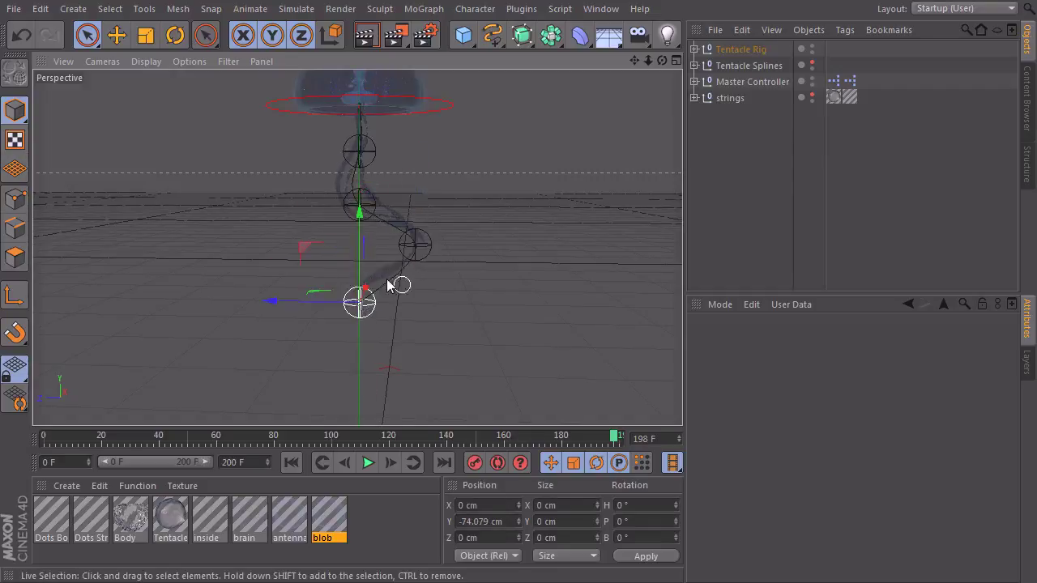
pyautogui.moveTo(308, 247); pyautogui.dragTo(394, 283)
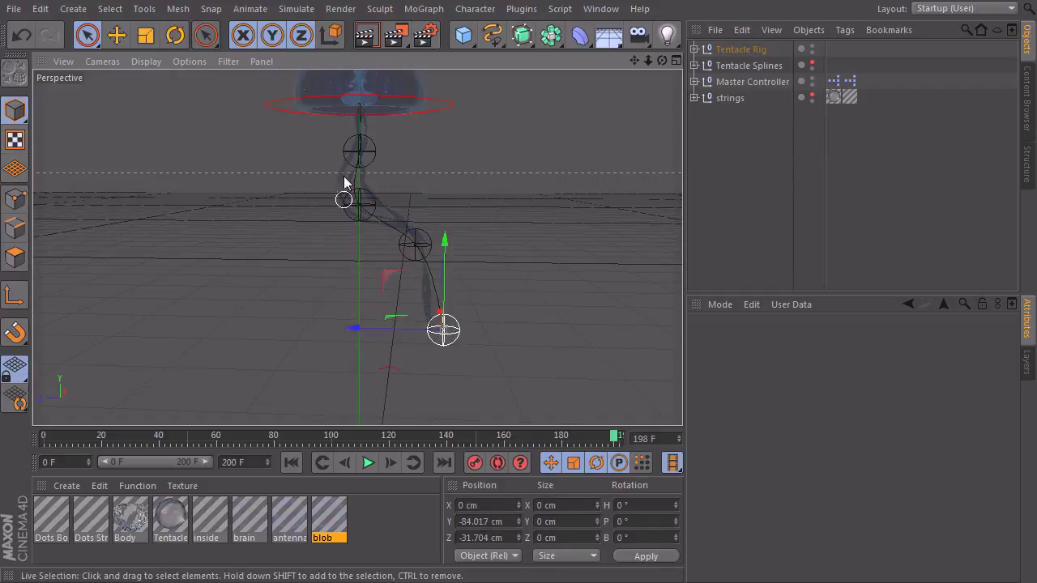
pyautogui.moveTo(278, 153); pyautogui.dragTo(305, 156)
pyautogui.click(368, 463)
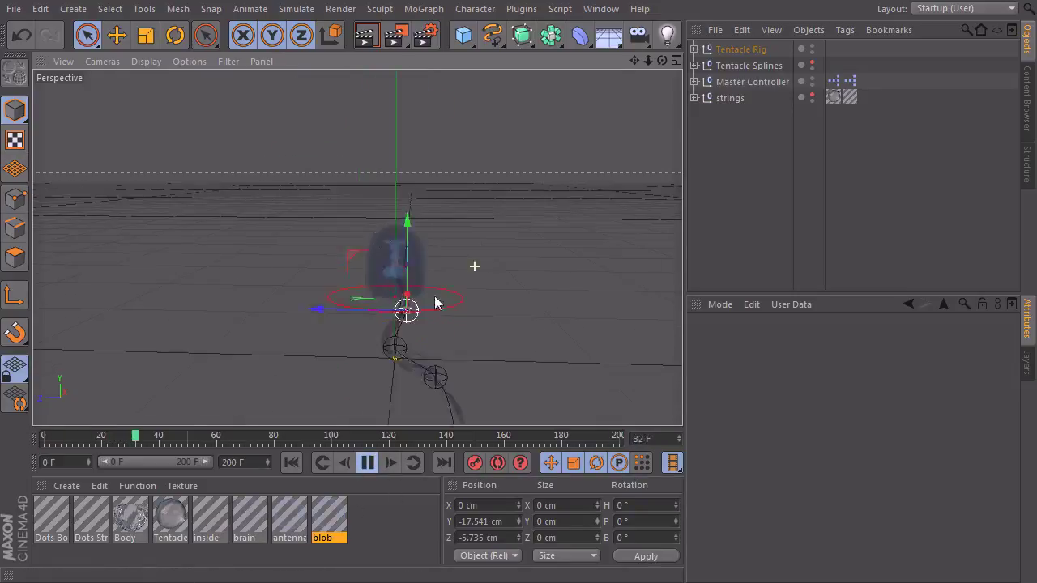
pyautogui.click(366, 467)
# Step: Undo the tentacle handle moves so the chain is straight again and select the second handle from the top
pyautogui.hotkey('ctrl', 'z')
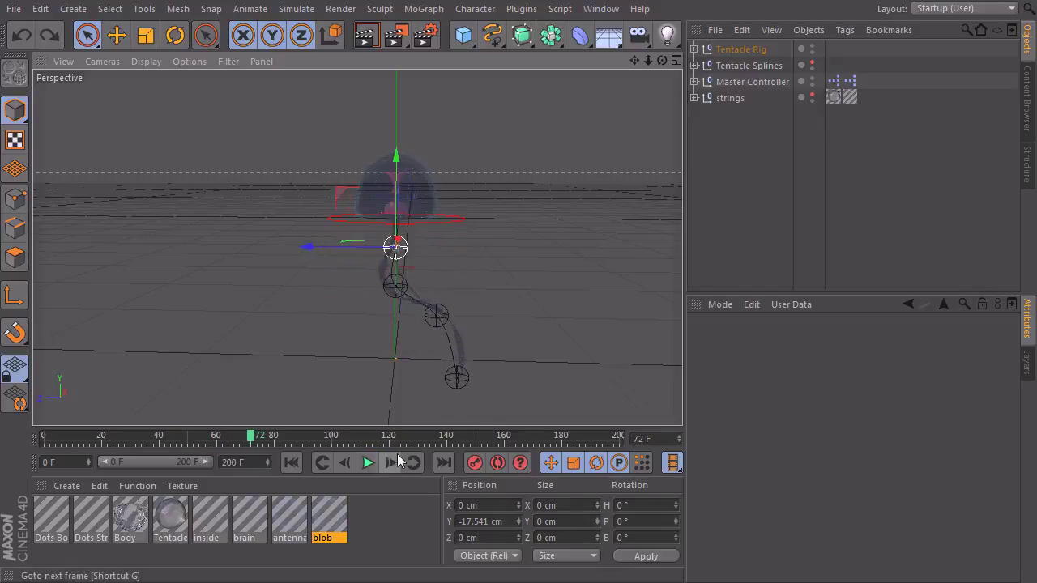
pyautogui.hotkey('ctrl', 'z')
pyautogui.hotkey('ctrl', 'z')
pyautogui.hotkey('ctrl', 'z')
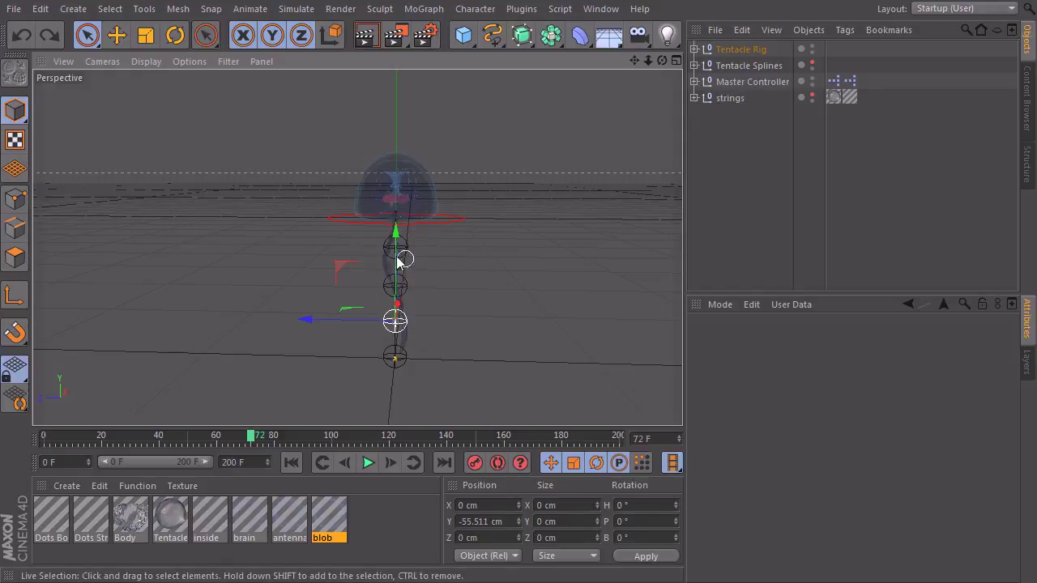
pyautogui.moveTo(409, 291); pyautogui.dragTo(413, 290)
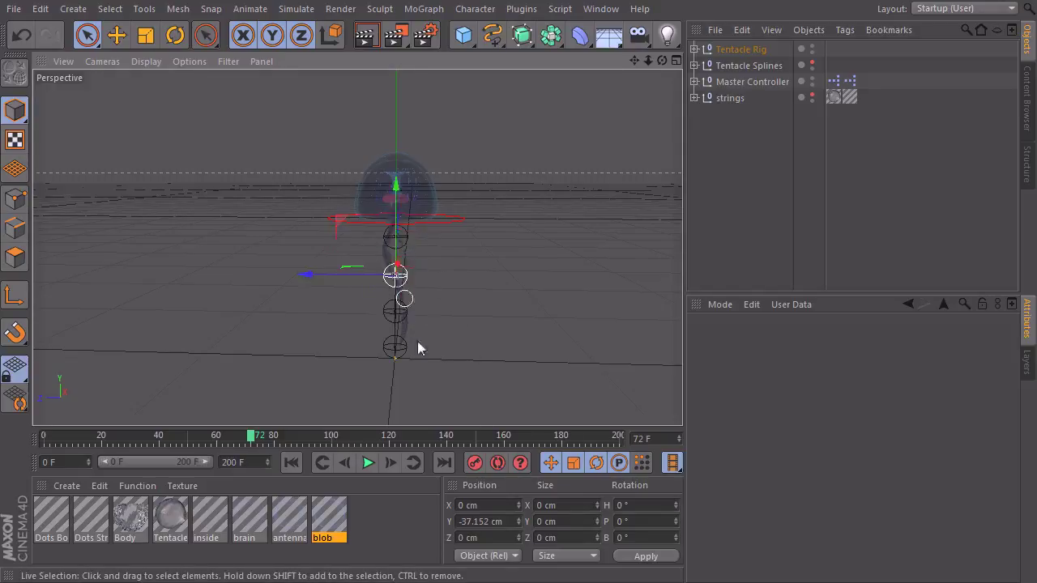